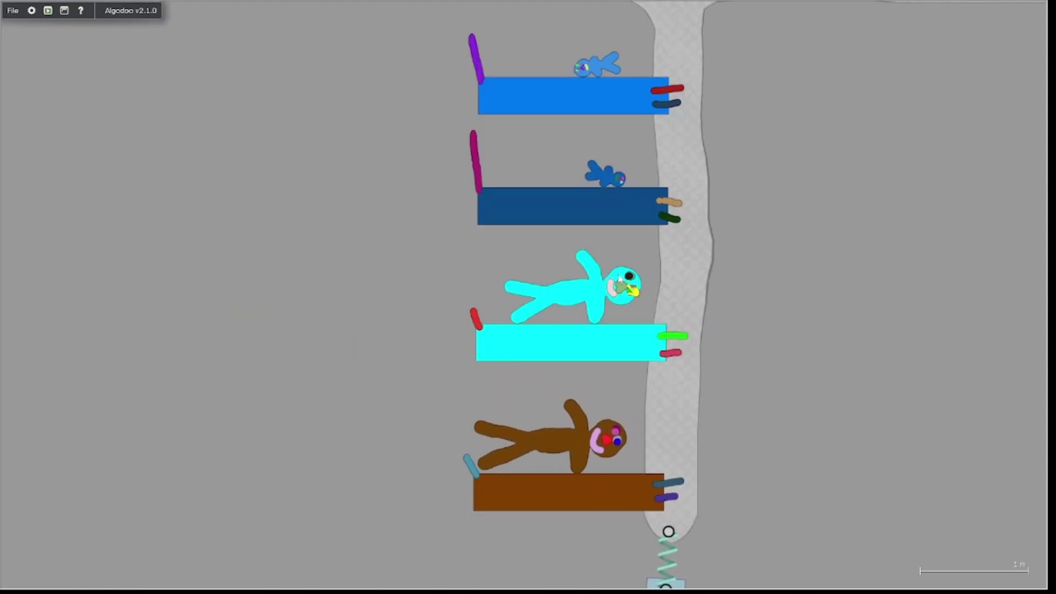
Step: Nudge the cyan figure up, then shift and swing the brown figure by its head
{"action": "left_click_drag", "start_coordinate": [614, 278], "coordinate": [627, 254]}
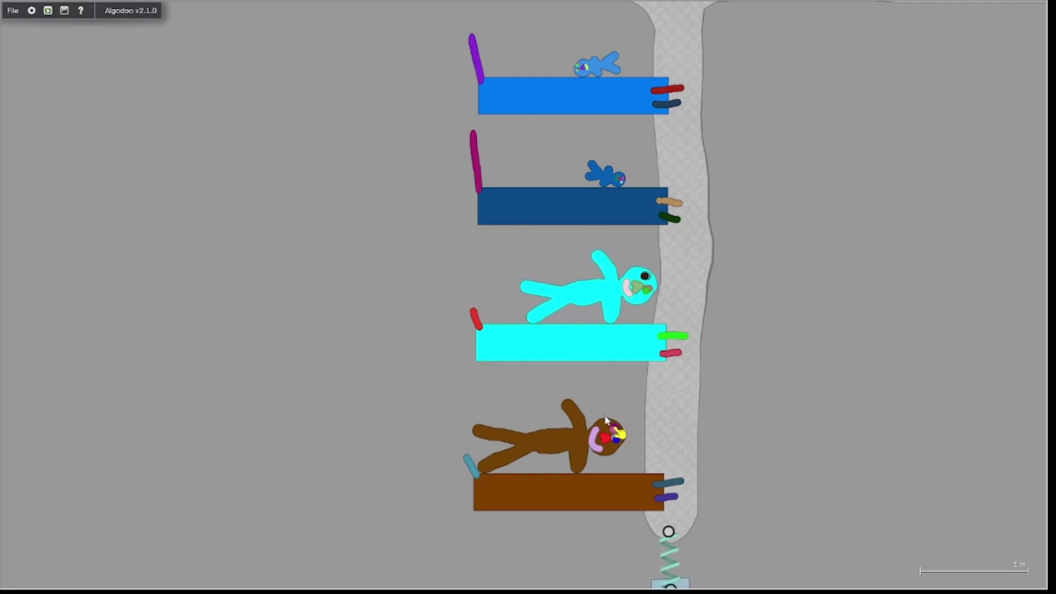
{"action": "mouse_move", "coordinate": [607, 429]}
{"action": "left_mouse_down"}
{"action": "mouse_move", "coordinate": [622, 429]}
{"action": "mouse_move", "coordinate": [624, 400]}
{"action": "left_mouse_up"}
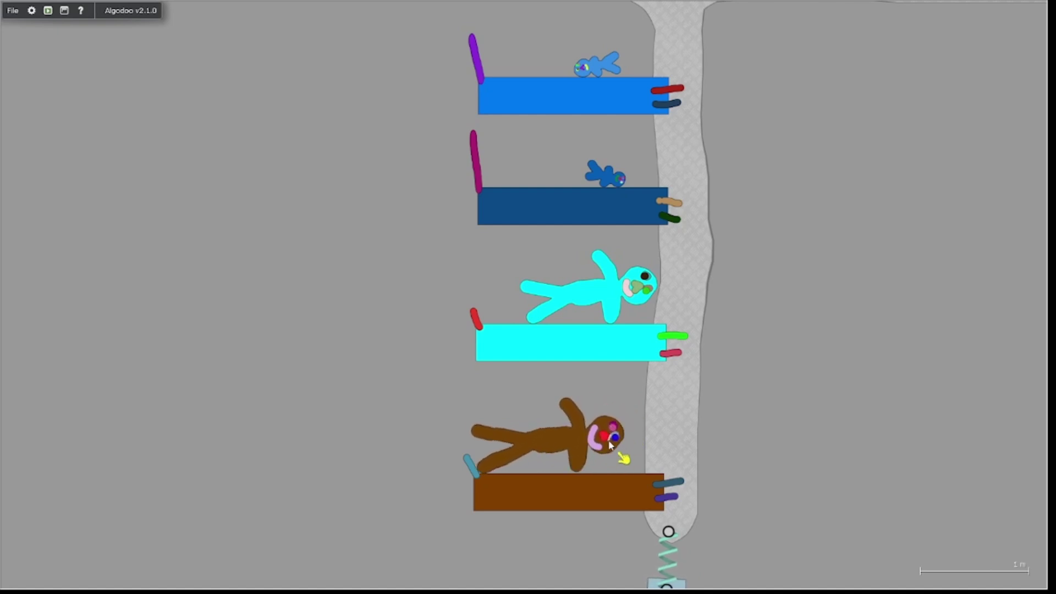
{"action": "left_click_drag", "start_coordinate": [610, 435], "coordinate": [618, 429]}
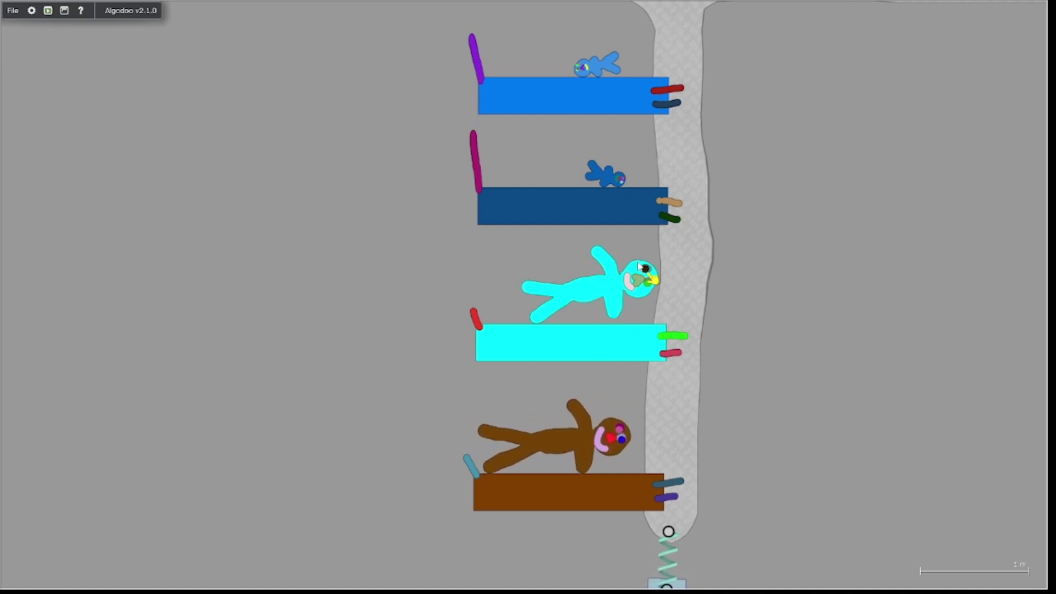
{"action": "key", "text": "Up"}
{"action": "key", "text": "Right"}
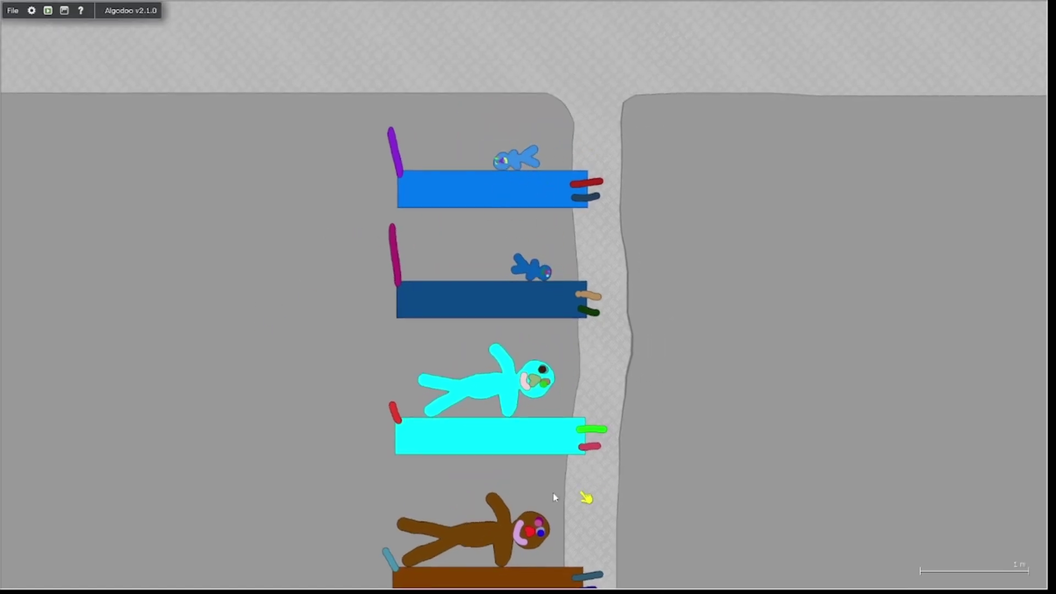
{"action": "left_click_drag", "start_coordinate": [533, 529], "coordinate": [542, 506]}
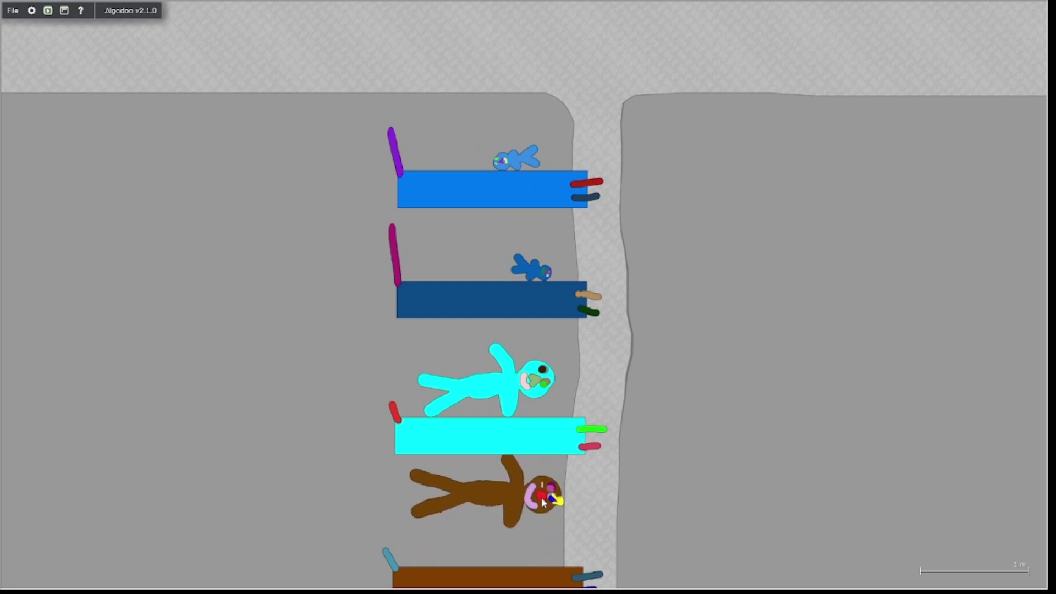
Step: Raise the cyan figure by its neck above its bed while the brown one settles
{"action": "right_click", "coordinate": [545, 384]}
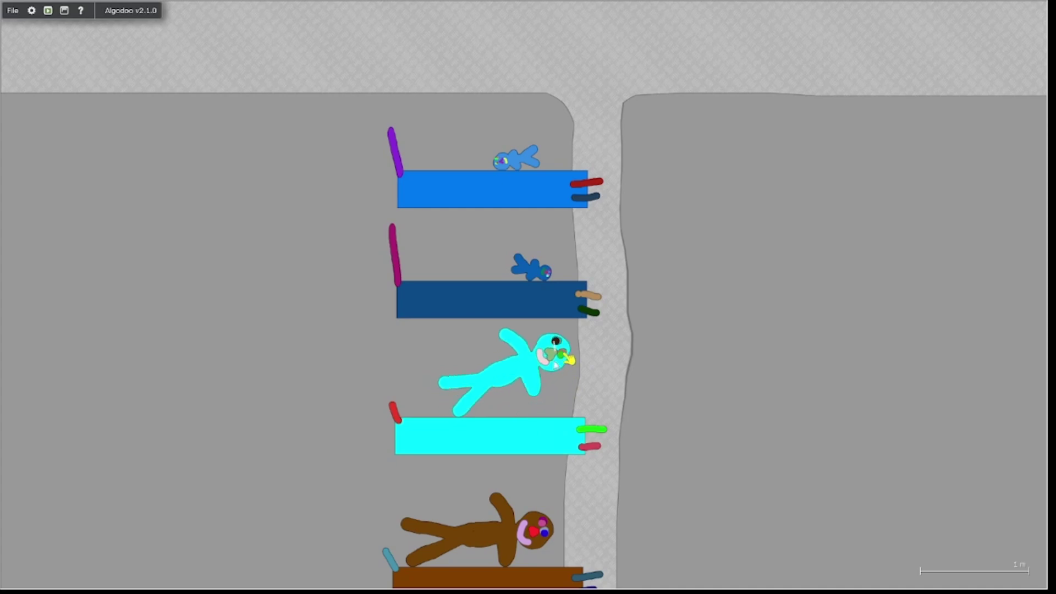
{"action": "left_click_drag", "start_coordinate": [552, 386], "coordinate": [549, 378]}
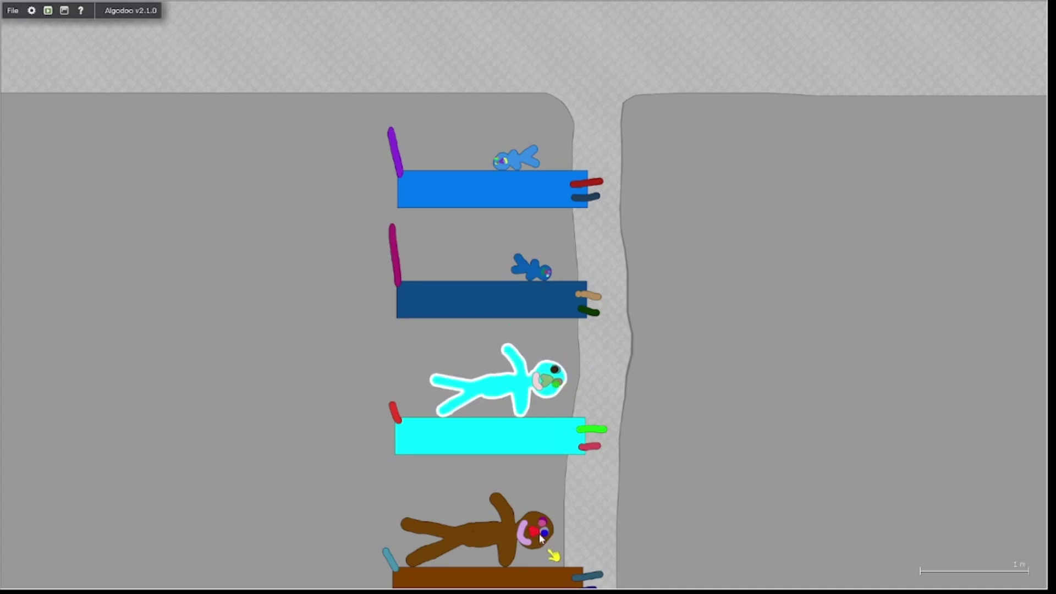
{"action": "left_click_drag", "start_coordinate": [552, 561], "coordinate": [549, 541]}
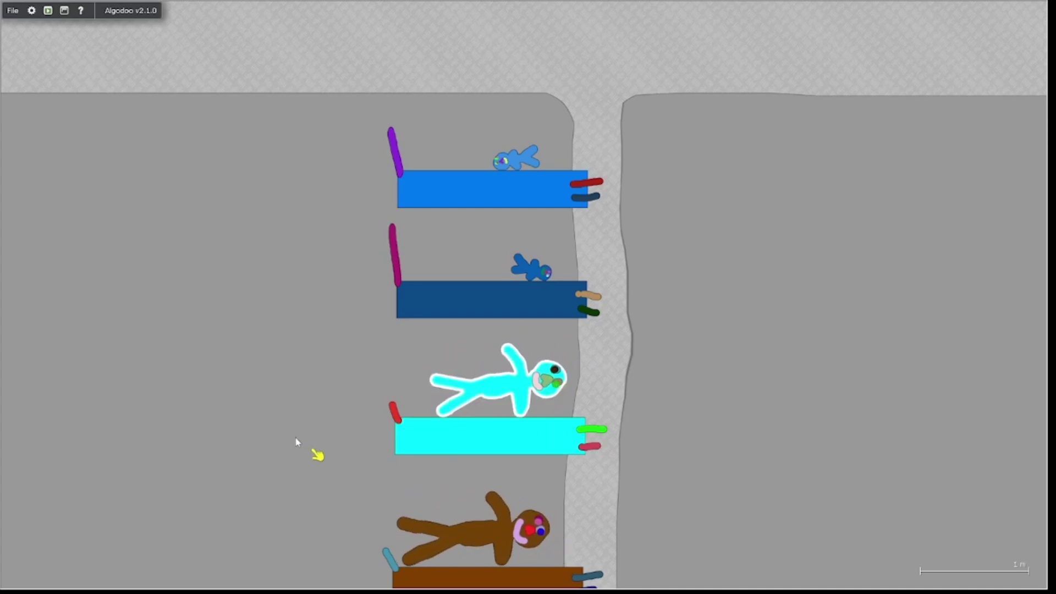
{"action": "left_click_drag", "start_coordinate": [548, 405], "coordinate": [544, 349]}
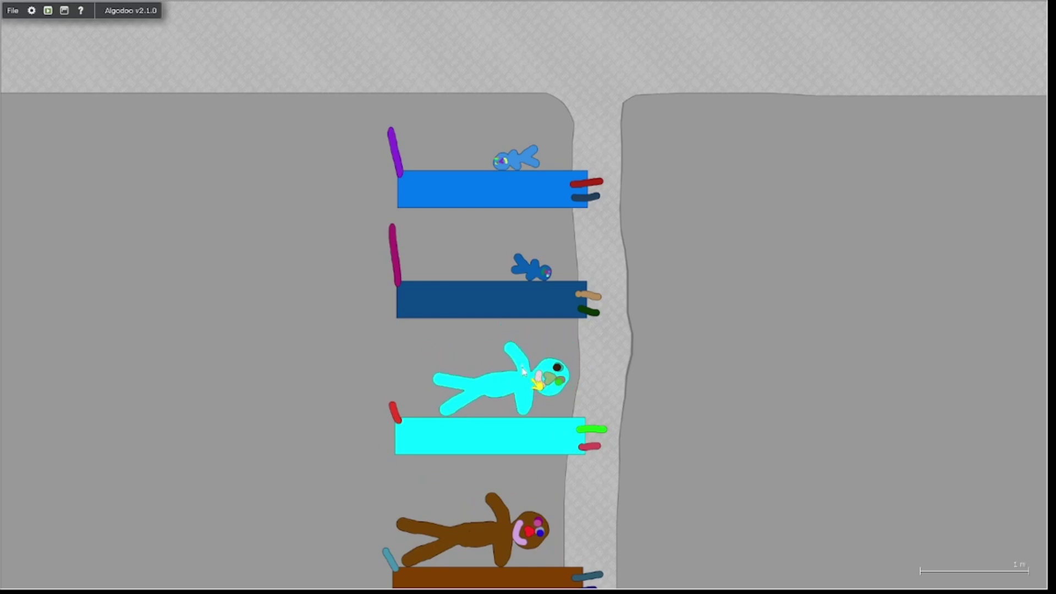
{"action": "mouse_move", "coordinate": [547, 546]}
{"action": "left_mouse_down"}
{"action": "mouse_move", "coordinate": [499, 520]}
{"action": "mouse_move", "coordinate": [532, 540]}
{"action": "mouse_move", "coordinate": [529, 524]}
{"action": "left_mouse_up"}
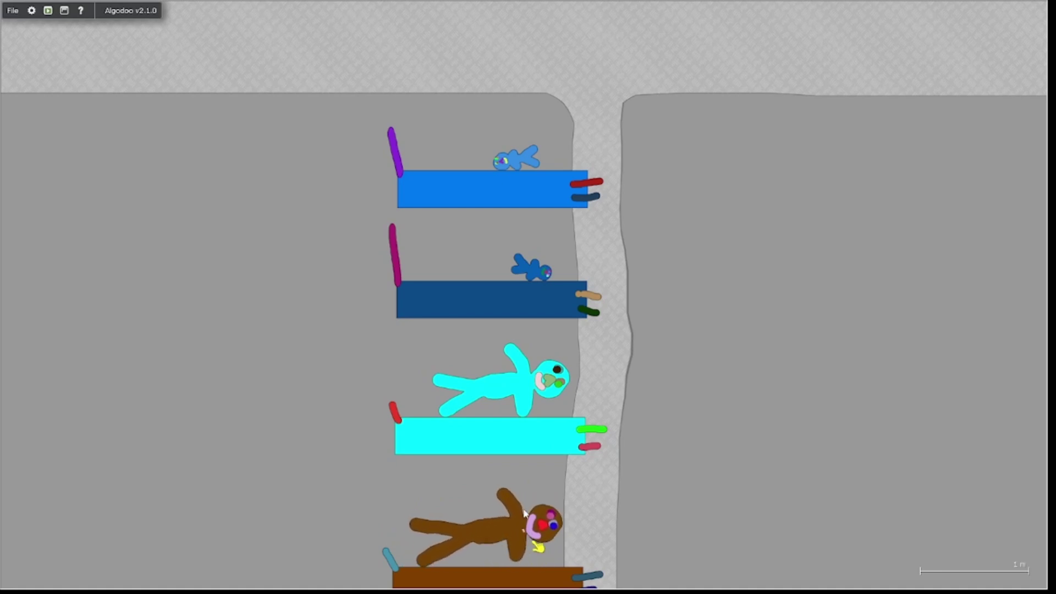
{"action": "left_click_drag", "start_coordinate": [517, 520], "coordinate": [525, 535]}
{"action": "left_click_drag", "start_coordinate": [527, 408], "coordinate": [536, 380]}
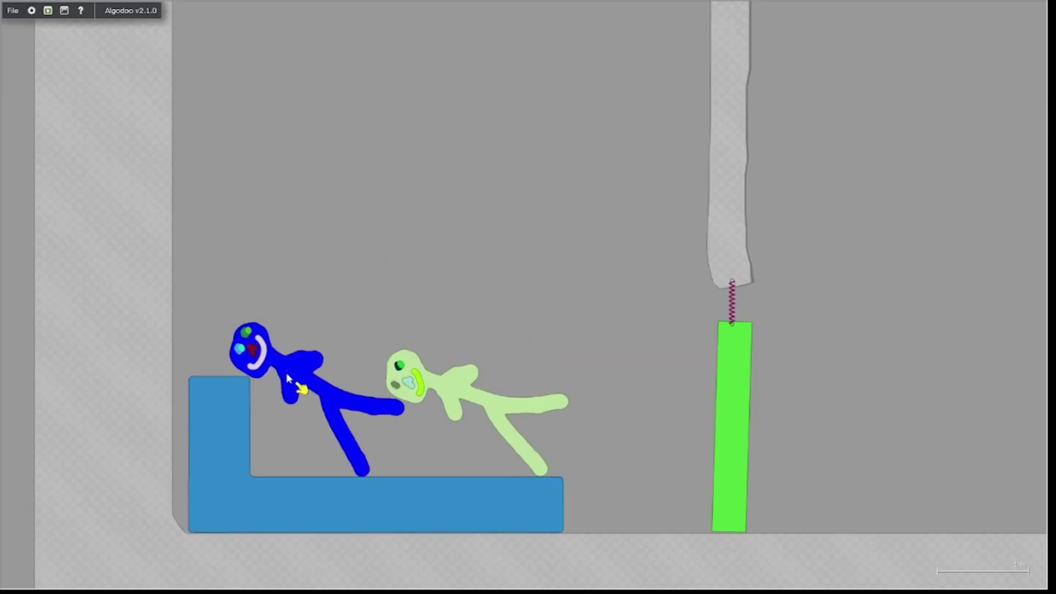
{"action": "left_click_drag", "start_coordinate": [287, 370], "coordinate": [285, 369]}
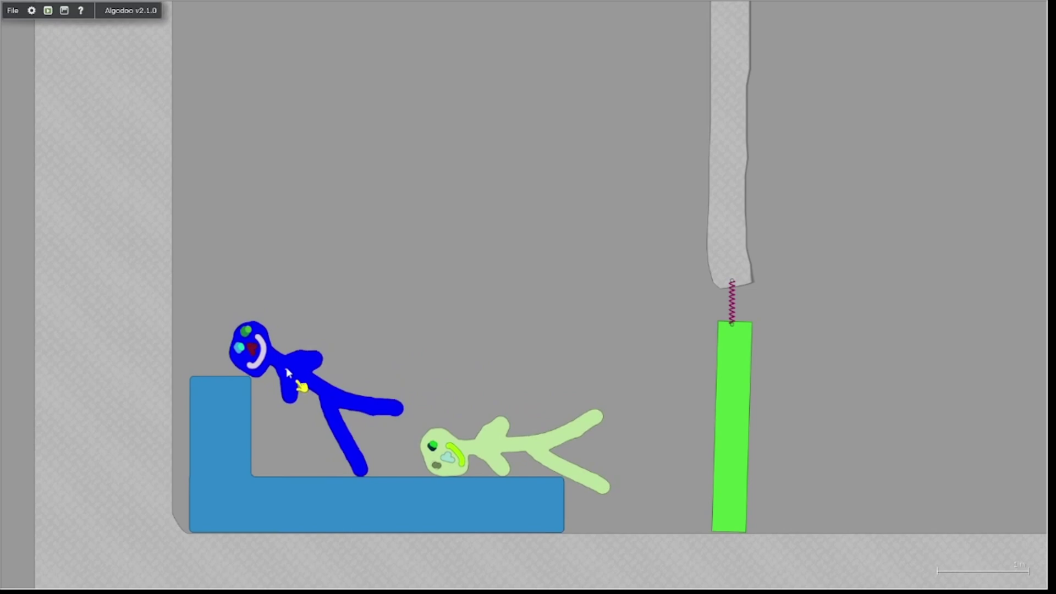
{"action": "left_click_drag", "start_coordinate": [286, 368], "coordinate": [289, 378]}
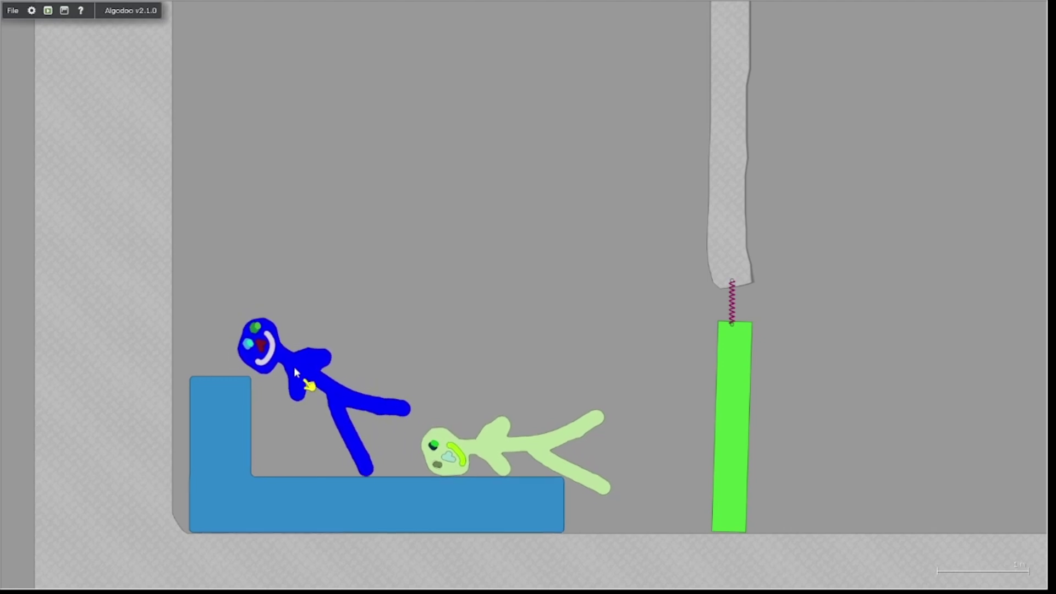
{"action": "left_click_drag", "start_coordinate": [294, 363], "coordinate": [315, 379]}
{"action": "mouse_move", "coordinate": [450, 459]}
{"action": "left_mouse_down"}
{"action": "mouse_move", "coordinate": [448, 351]}
{"action": "mouse_move", "coordinate": [283, 361]}
{"action": "mouse_move", "coordinate": [250, 322]}
{"action": "left_mouse_up"}
{"action": "scroll", "coordinate": [272, 347], "scroll_direction": "up", "scroll_amount": 2}
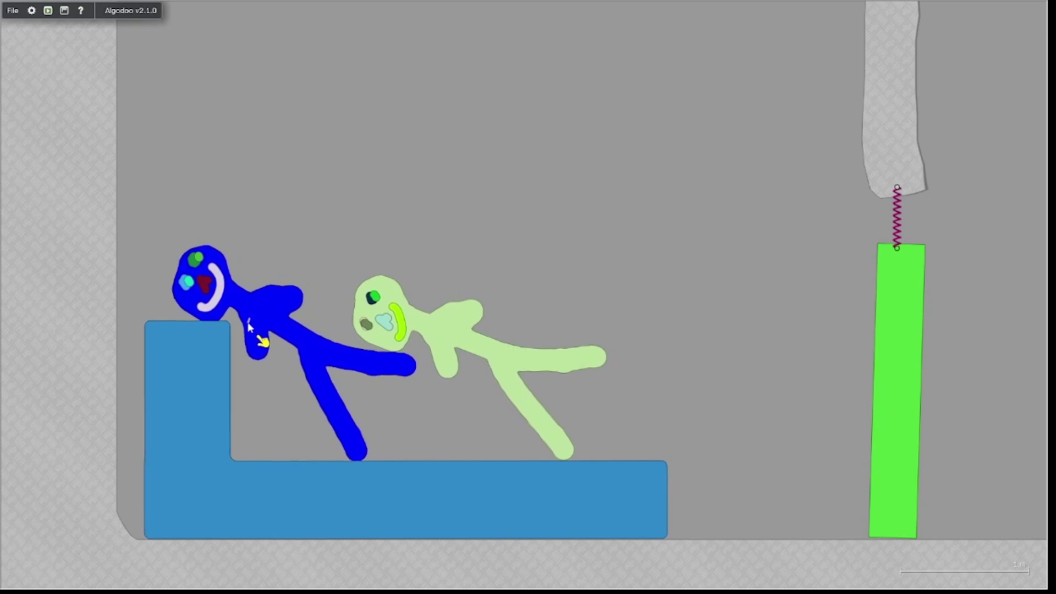
{"action": "scroll", "coordinate": [264, 330], "scroll_direction": "down", "scroll_amount": 2}
{"action": "scroll", "coordinate": [293, 351], "scroll_direction": "down", "scroll_amount": 2}
{"action": "scroll", "coordinate": [519, 298], "scroll_direction": "down", "scroll_amount": 2}
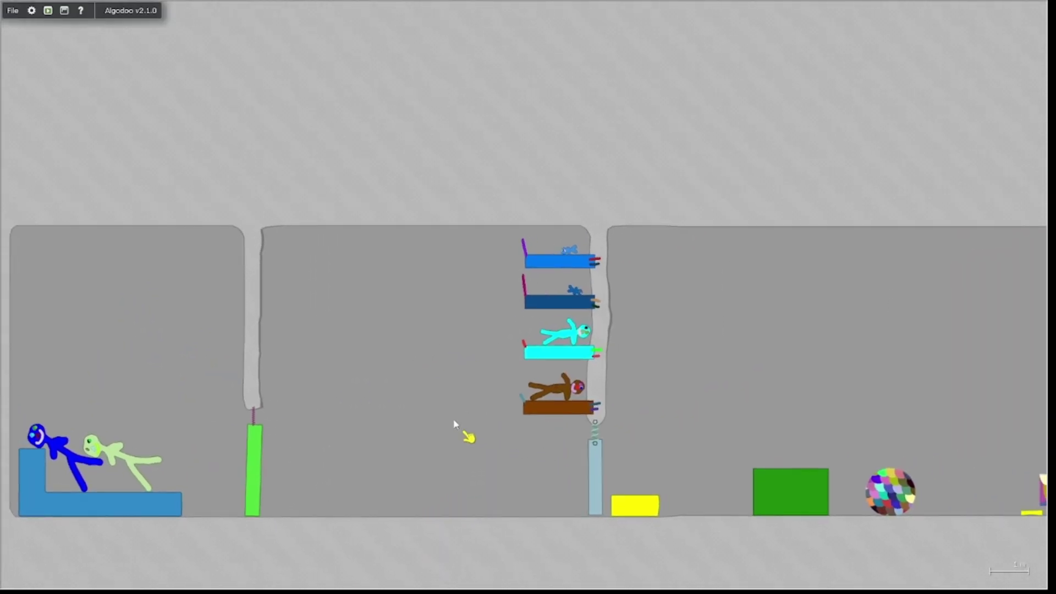
{"action": "scroll", "coordinate": [459, 429], "scroll_direction": "up", "scroll_amount": 5}
{"action": "scroll", "coordinate": [467, 444], "scroll_direction": "down", "scroll_amount": 3}
{"action": "scroll", "coordinate": [470, 436], "scroll_direction": "down", "scroll_amount": 3}
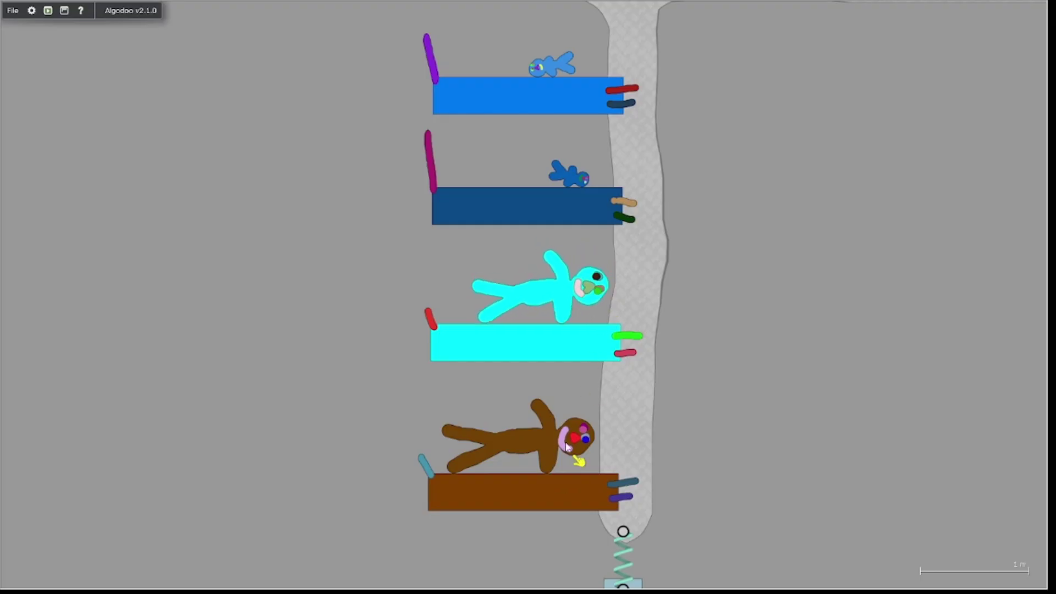
Step: Stand the brown ragdoll up by its head and move the cyan one left above its bed
{"action": "left_click", "coordinate": [580, 453]}
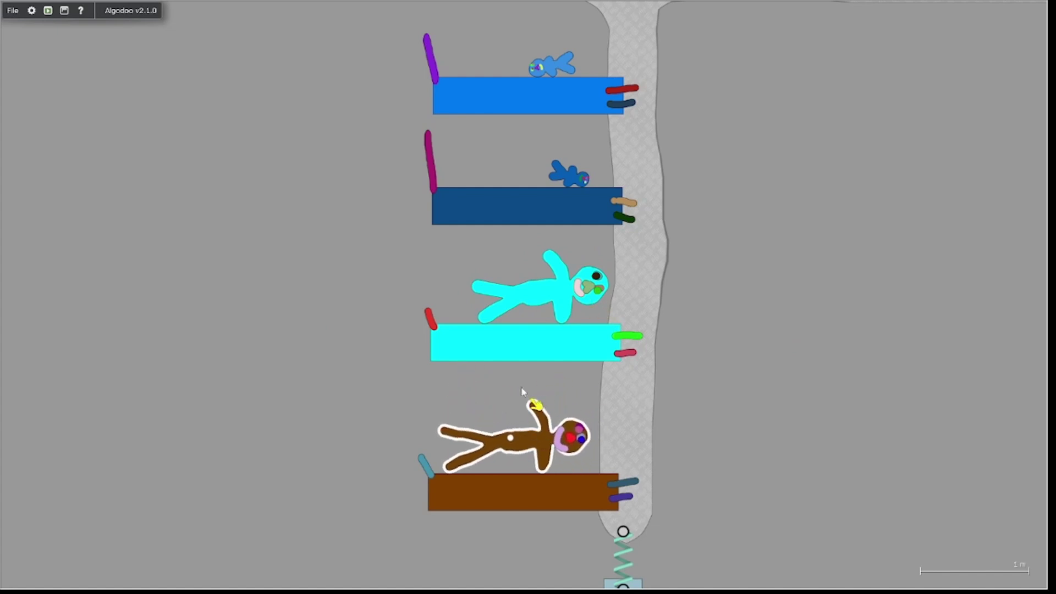
{"action": "left_click_drag", "start_coordinate": [559, 448], "coordinate": [566, 427]}
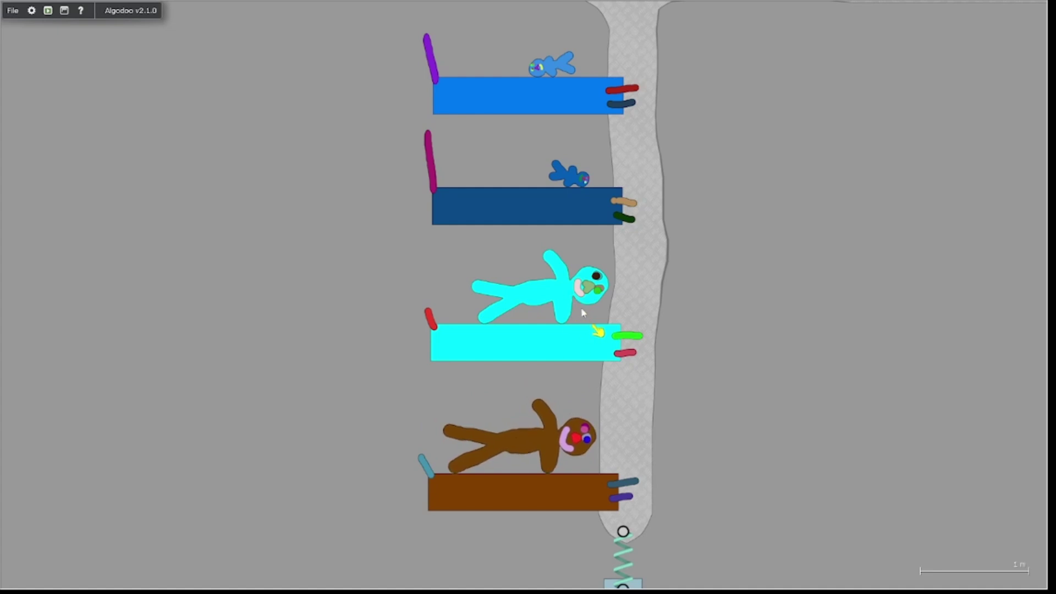
{"action": "left_click_drag", "start_coordinate": [578, 270], "coordinate": [539, 290]}
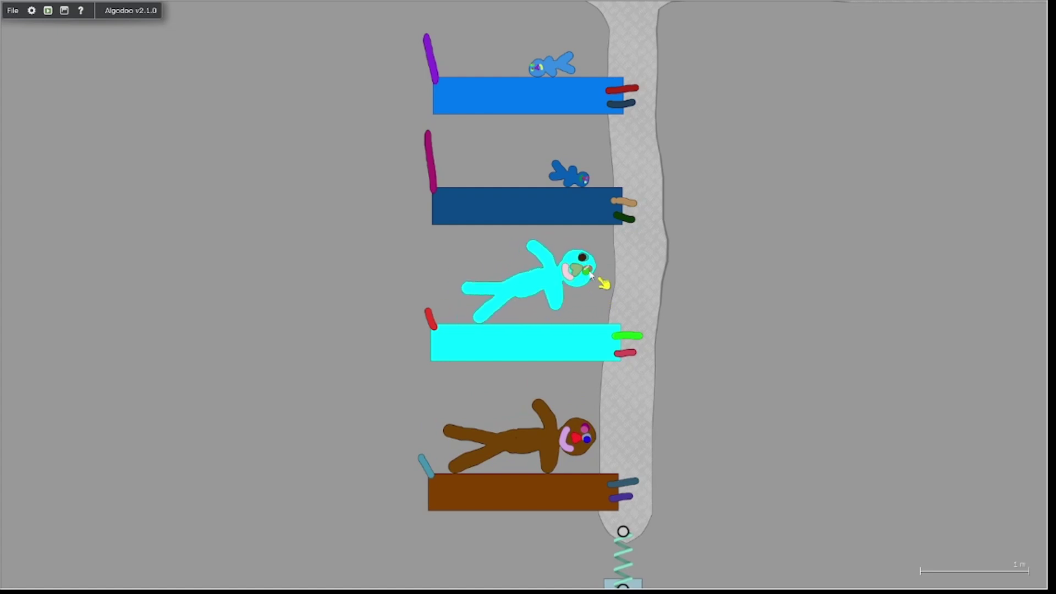
{"action": "left_click_drag", "start_coordinate": [576, 440], "coordinate": [566, 420]}
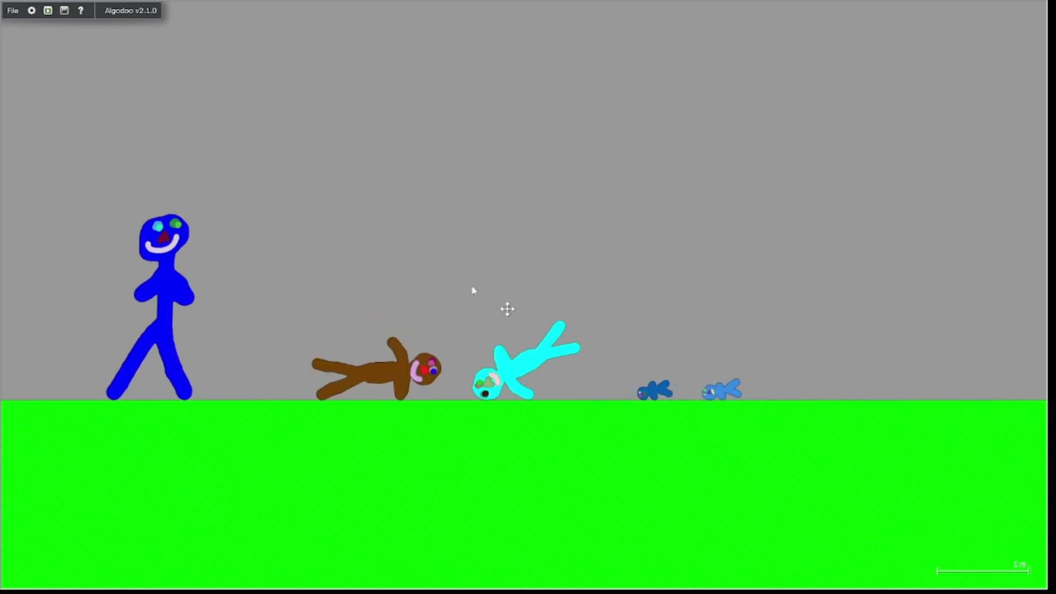
{"action": "scroll", "coordinate": [555, 297], "scroll_direction": "up", "scroll_amount": 3}
Step: Pull the cyan figure forward, swing the brown one, and toss the light-blue figure
{"action": "left_click_drag", "start_coordinate": [556, 297], "coordinate": [665, 382]}
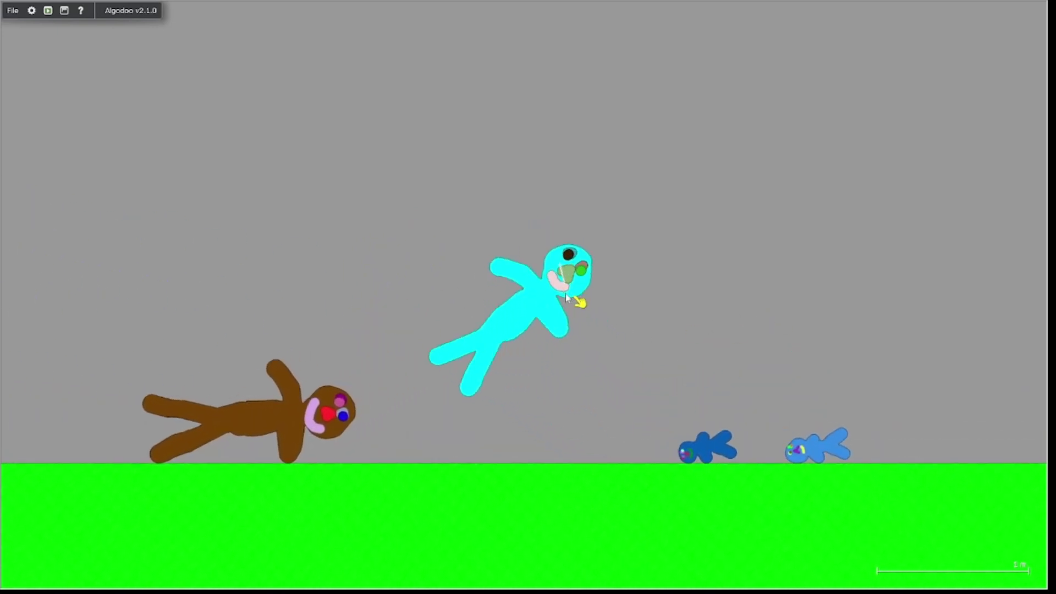
{"action": "scroll", "coordinate": [666, 381], "scroll_direction": "up", "scroll_amount": 2}
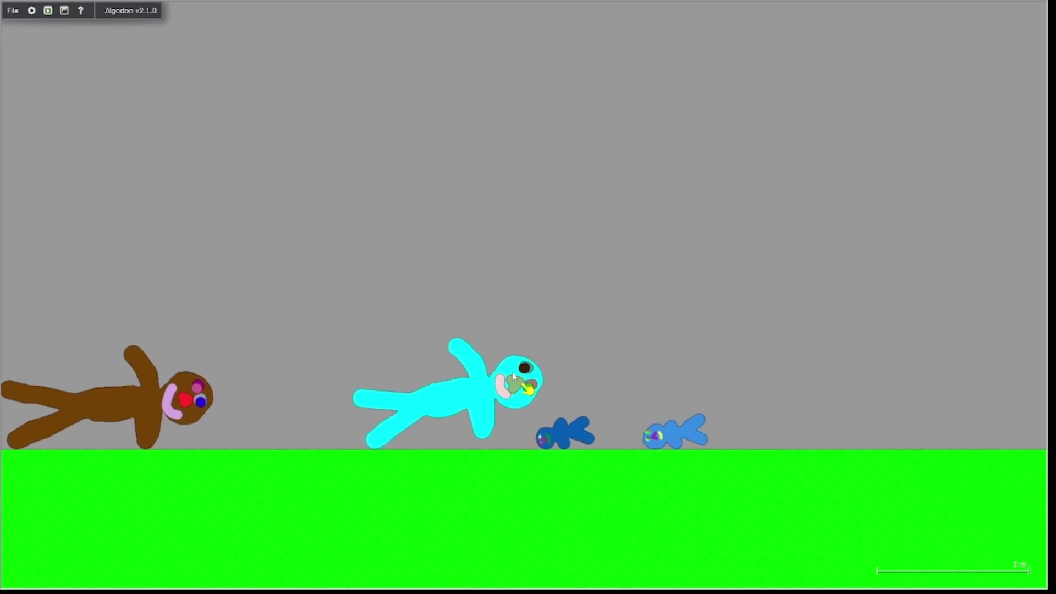
{"action": "scroll", "coordinate": [627, 384], "scroll_direction": "up", "scroll_amount": 2}
{"action": "scroll", "coordinate": [578, 388], "scroll_direction": "up", "scroll_amount": 2}
{"action": "scroll", "coordinate": [509, 395], "scroll_direction": "up", "scroll_amount": 3}
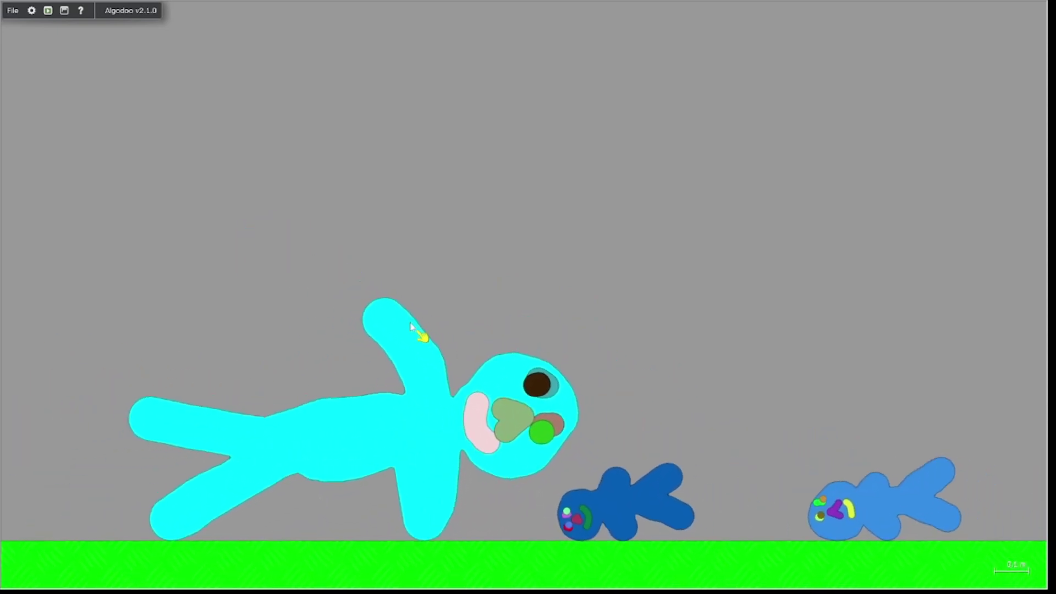
{"action": "scroll", "coordinate": [509, 394], "scroll_direction": "down", "scroll_amount": 3}
{"action": "scroll", "coordinate": [435, 328], "scroll_direction": "down", "scroll_amount": 2}
{"action": "scroll", "coordinate": [507, 361], "scroll_direction": "down", "scroll_amount": 1}
{"action": "mouse_move", "coordinate": [474, 376]}
{"action": "left_mouse_down"}
{"action": "mouse_move", "coordinate": [558, 373]}
{"action": "mouse_move", "coordinate": [567, 340]}
{"action": "left_mouse_up"}
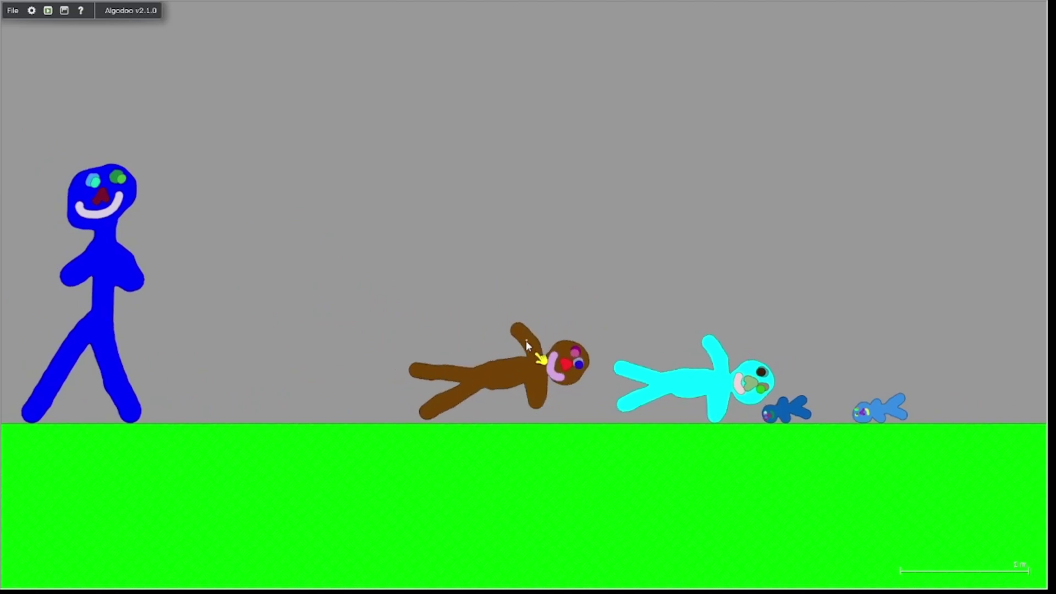
{"action": "left_click_drag", "start_coordinate": [574, 379], "coordinate": [559, 359]}
{"action": "scroll", "coordinate": [700, 388], "scroll_direction": "up", "scroll_amount": 2}
{"action": "scroll", "coordinate": [714, 434], "scroll_direction": "up", "scroll_amount": 3}
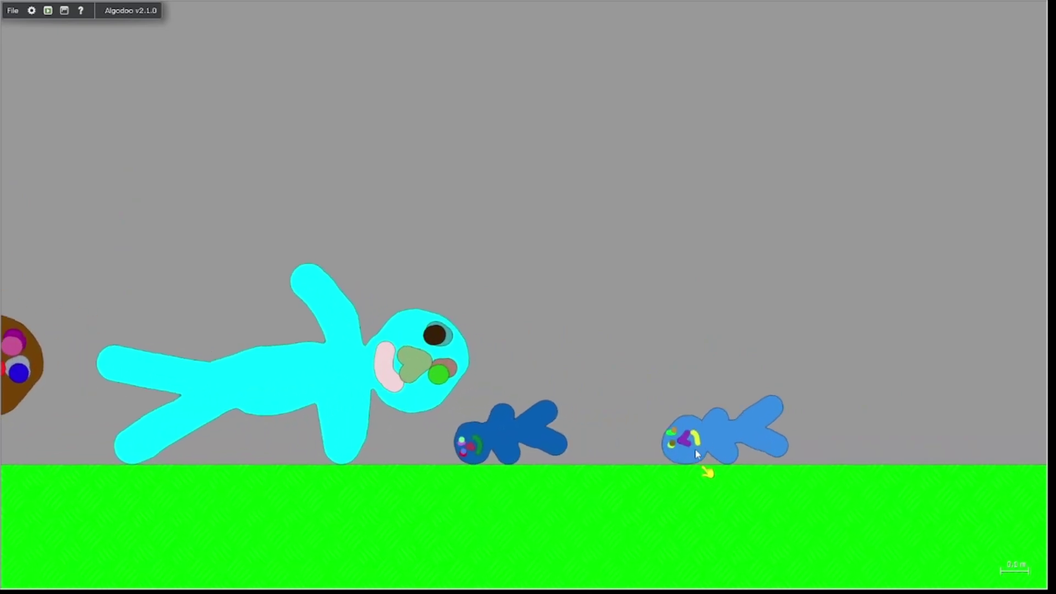
{"action": "scroll", "coordinate": [692, 416], "scroll_direction": "up", "scroll_amount": 4}
{"action": "left_click_drag", "start_coordinate": [692, 417], "coordinate": [661, 341]}
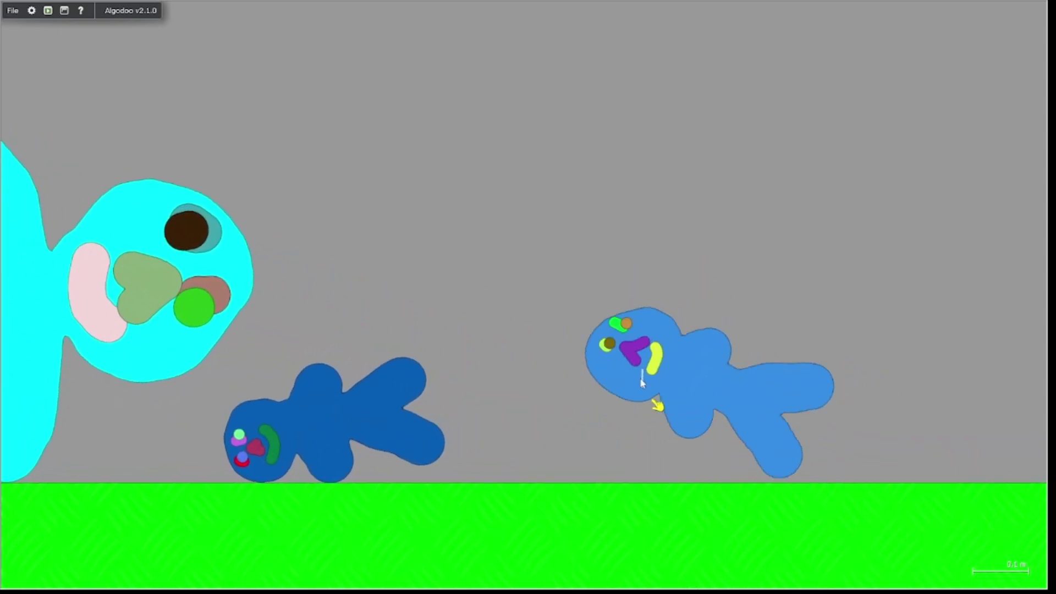
{"action": "left_click_drag", "start_coordinate": [662, 341], "coordinate": [695, 330]}
{"action": "mouse_move", "coordinate": [268, 425]}
{"action": "left_mouse_down"}
{"action": "mouse_move", "coordinate": [375, 268]}
{"action": "mouse_move", "coordinate": [489, 356]}
{"action": "left_mouse_up"}
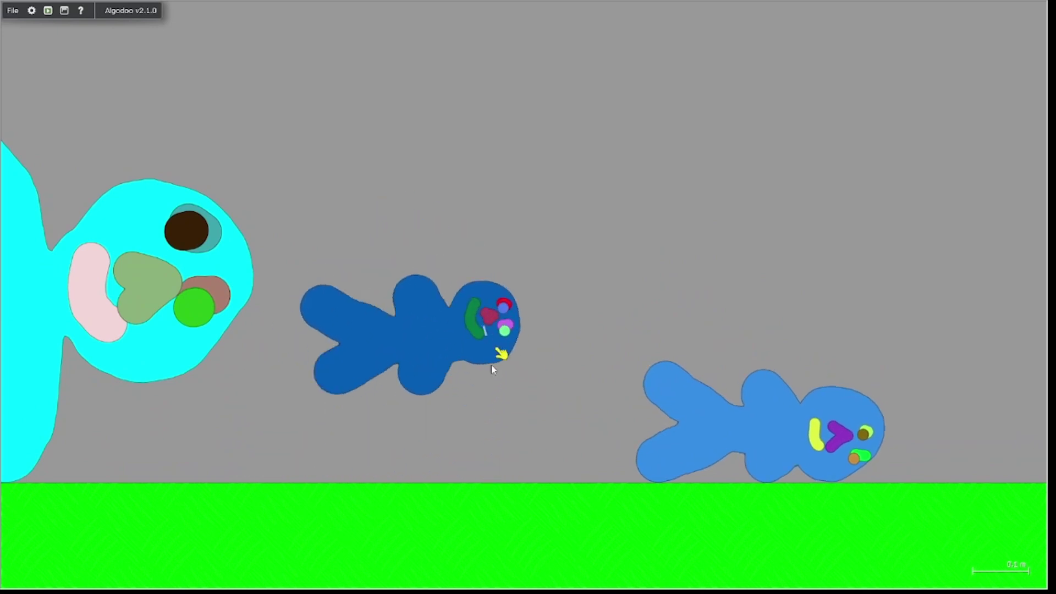
{"action": "scroll", "coordinate": [426, 313], "scroll_direction": "down", "scroll_amount": 5}
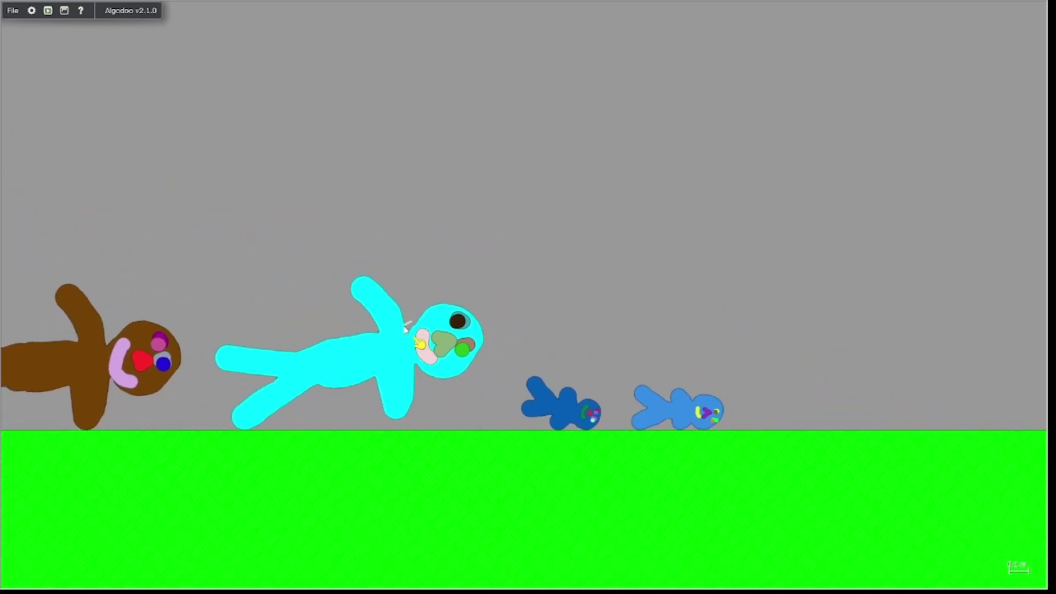
Step: Swing and drop the brown figure twice, then stand the cyan figure upright
{"action": "mouse_move", "coordinate": [417, 417]}
{"action": "left_mouse_down"}
{"action": "mouse_move", "coordinate": [381, 418]}
{"action": "mouse_move", "coordinate": [359, 365]}
{"action": "mouse_move", "coordinate": [363, 375]}
{"action": "left_mouse_up"}
{"action": "left_click_drag", "start_coordinate": [746, 424], "coordinate": [718, 416]}
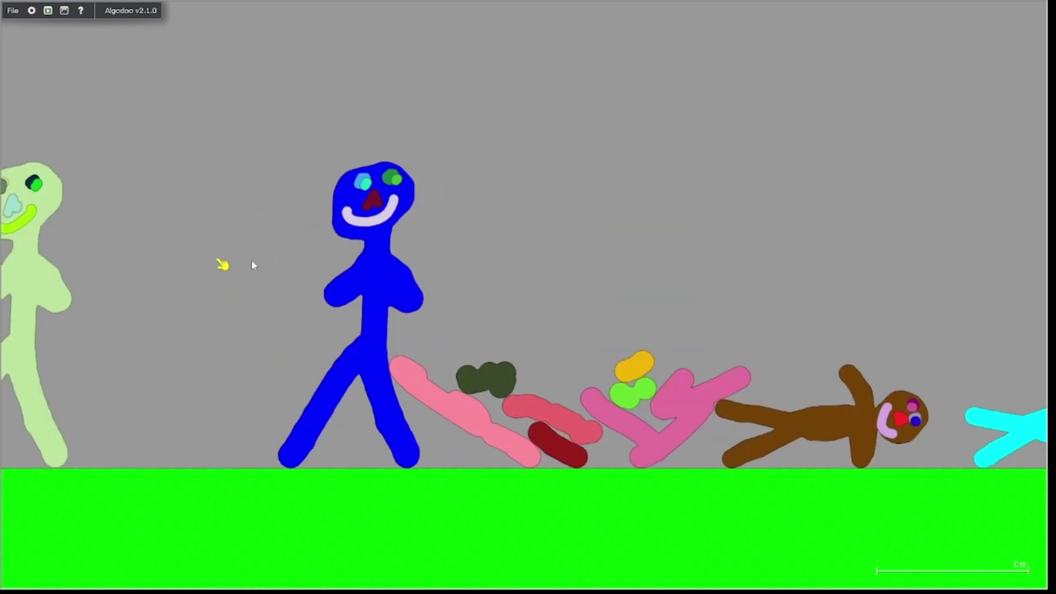
{"action": "left_click_drag", "start_coordinate": [897, 448], "coordinate": [891, 355]}
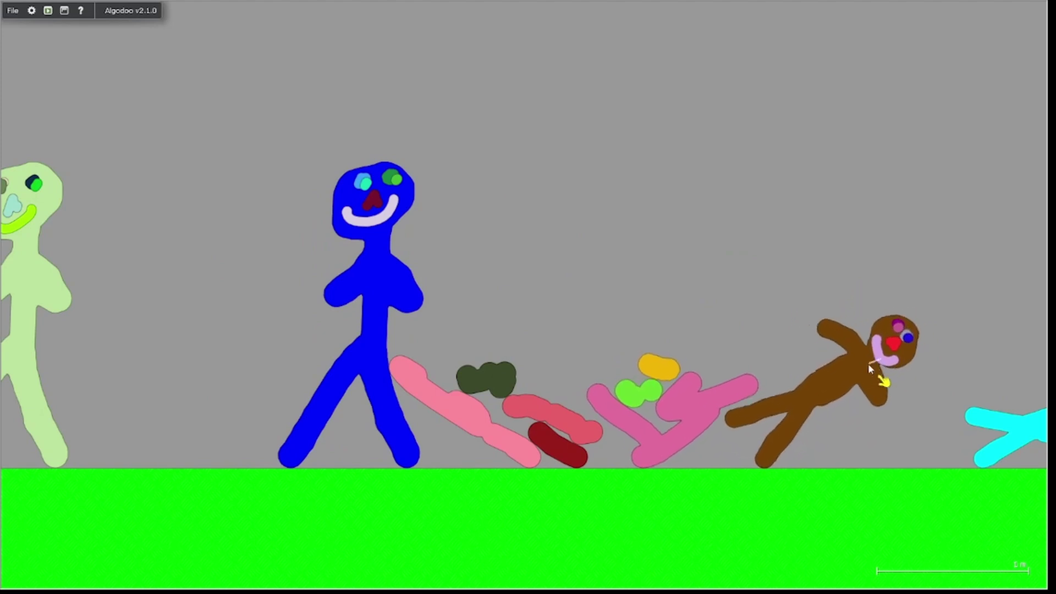
{"action": "left_click_drag", "start_coordinate": [867, 281], "coordinate": [571, 278]}
{"action": "left_click_drag", "start_coordinate": [675, 386], "coordinate": [594, 290]}
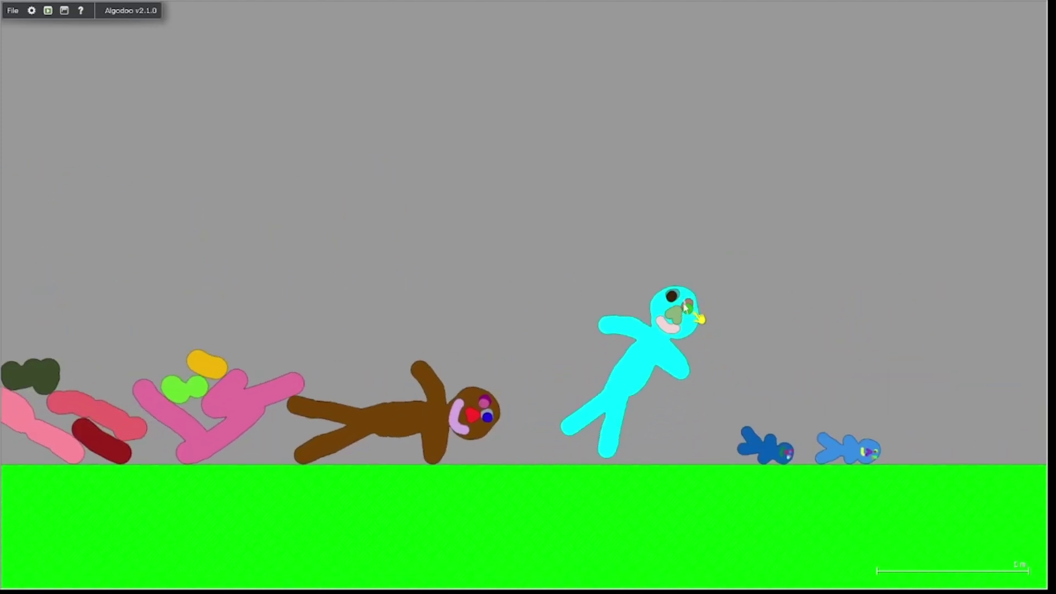
{"action": "mouse_move", "coordinate": [443, 447]}
{"action": "left_mouse_down"}
{"action": "mouse_move", "coordinate": [342, 308]}
{"action": "mouse_move", "coordinate": [321, 329]}
{"action": "left_mouse_up"}
Step: Push and tip over the cyan figure, carry the brown one right, then lift cyan upright
{"action": "left_click_drag", "start_coordinate": [587, 345], "coordinate": [594, 349]}
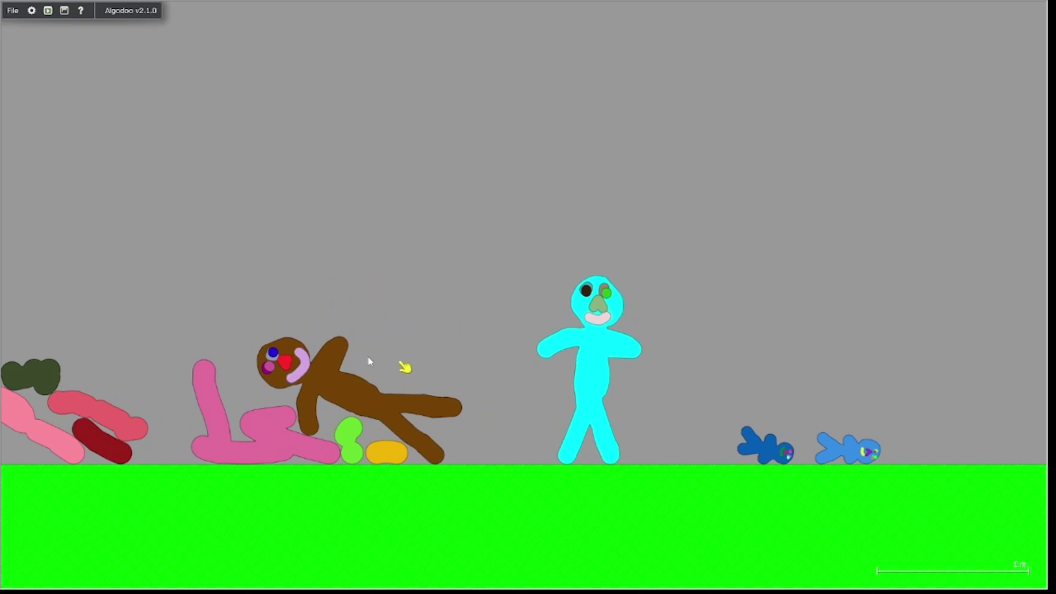
{"action": "left_click_drag", "start_coordinate": [376, 367], "coordinate": [387, 363]}
{"action": "mouse_move", "coordinate": [596, 371]}
{"action": "left_mouse_down"}
{"action": "mouse_move", "coordinate": [605, 372]}
{"action": "mouse_move", "coordinate": [524, 378]}
{"action": "left_mouse_up"}
{"action": "mouse_move", "coordinate": [652, 360]}
{"action": "left_mouse_down"}
{"action": "mouse_move", "coordinate": [492, 336]}
{"action": "mouse_move", "coordinate": [611, 351]}
{"action": "left_mouse_up"}
{"action": "mouse_move", "coordinate": [363, 388]}
{"action": "left_mouse_down"}
{"action": "mouse_move", "coordinate": [396, 320]}
{"action": "mouse_move", "coordinate": [613, 295]}
{"action": "mouse_move", "coordinate": [594, 433]}
{"action": "mouse_move", "coordinate": [669, 355]}
{"action": "mouse_move", "coordinate": [658, 346]}
{"action": "left_mouse_up"}
{"action": "left_click_drag", "start_coordinate": [738, 275], "coordinate": [490, 311]}
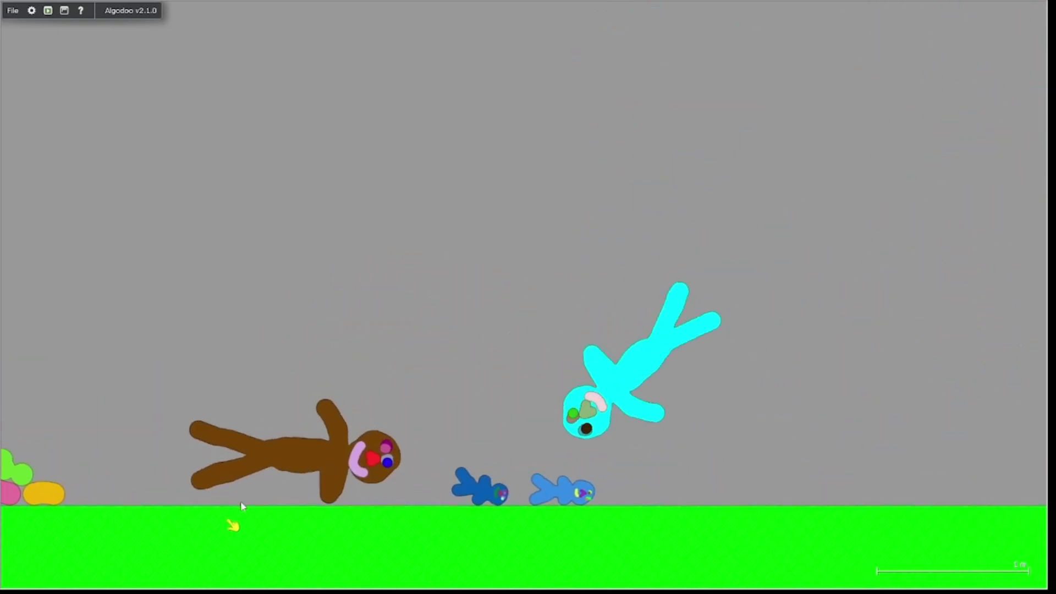
{"action": "mouse_move", "coordinate": [545, 438]}
{"action": "left_mouse_down"}
{"action": "mouse_move", "coordinate": [408, 278]}
{"action": "mouse_move", "coordinate": [272, 256]}
{"action": "left_mouse_up"}
{"action": "scroll", "coordinate": [594, 495], "scroll_direction": "up", "scroll_amount": 3}
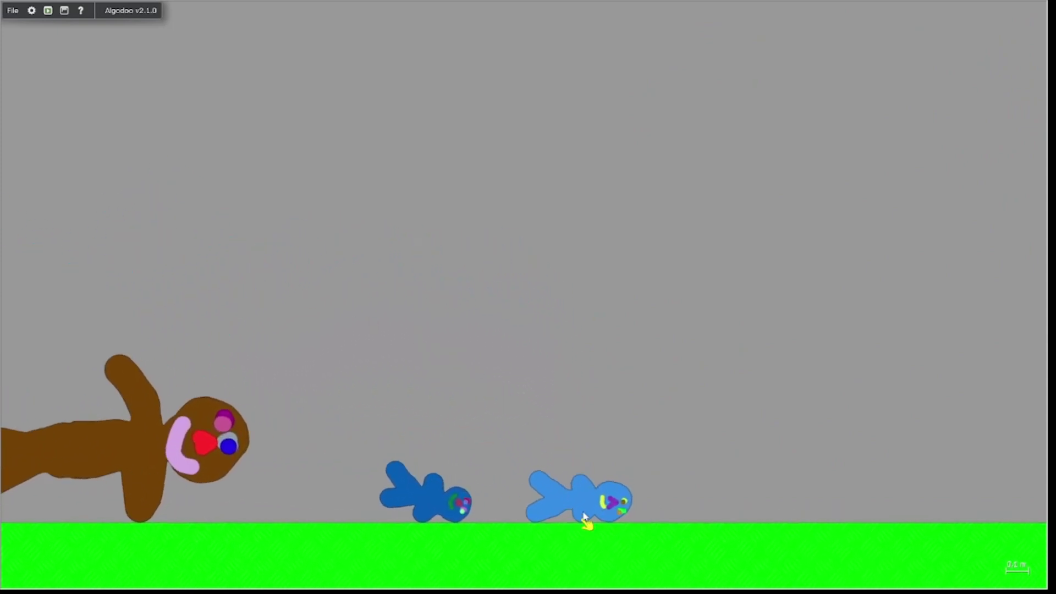
Step: Stand the light-blue figure up and drop it, then lift the brown and cyan figures
{"action": "mouse_move", "coordinate": [621, 480]}
{"action": "left_mouse_down"}
{"action": "mouse_move", "coordinate": [617, 450]}
{"action": "mouse_move", "coordinate": [441, 485]}
{"action": "mouse_move", "coordinate": [427, 459]}
{"action": "left_mouse_up"}
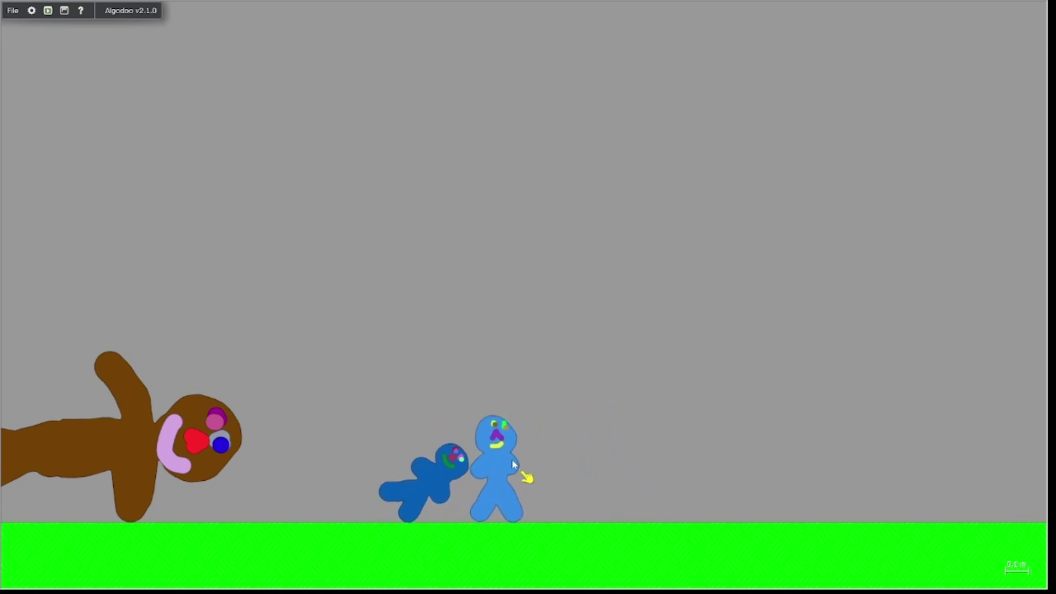
{"action": "left_click_drag", "start_coordinate": [512, 463], "coordinate": [590, 442]}
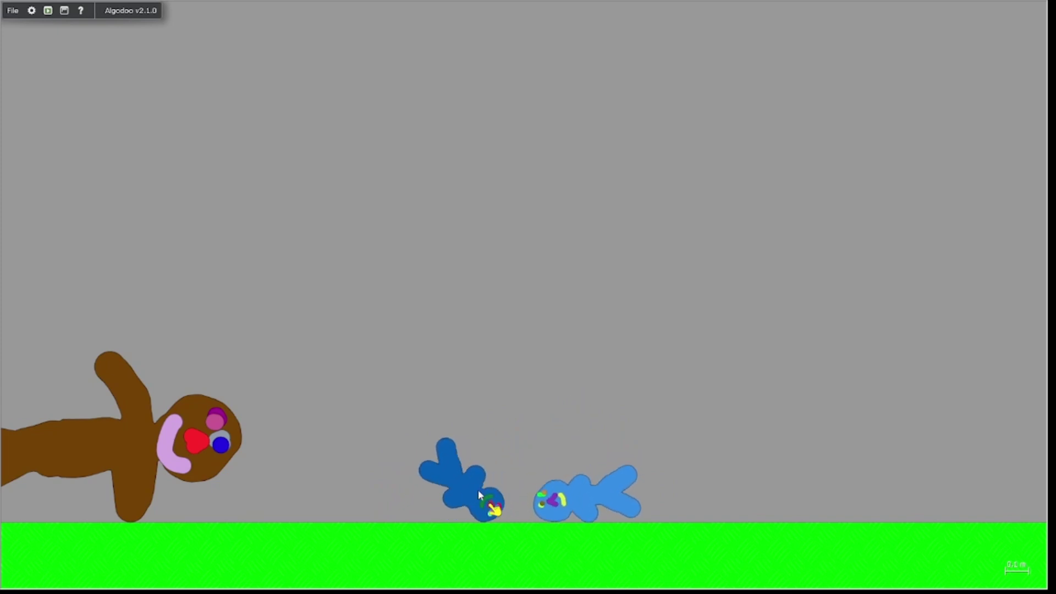
{"action": "scroll", "coordinate": [467, 483], "scroll_direction": "down", "scroll_amount": 2}
{"action": "mouse_move", "coordinate": [514, 486]}
{"action": "left_mouse_down"}
{"action": "mouse_move", "coordinate": [517, 446]}
{"action": "mouse_move", "coordinate": [543, 445]}
{"action": "mouse_move", "coordinate": [602, 520]}
{"action": "mouse_move", "coordinate": [617, 432]}
{"action": "mouse_move", "coordinate": [605, 377]}
{"action": "mouse_move", "coordinate": [529, 241]}
{"action": "mouse_move", "coordinate": [438, 531]}
{"action": "left_mouse_up"}
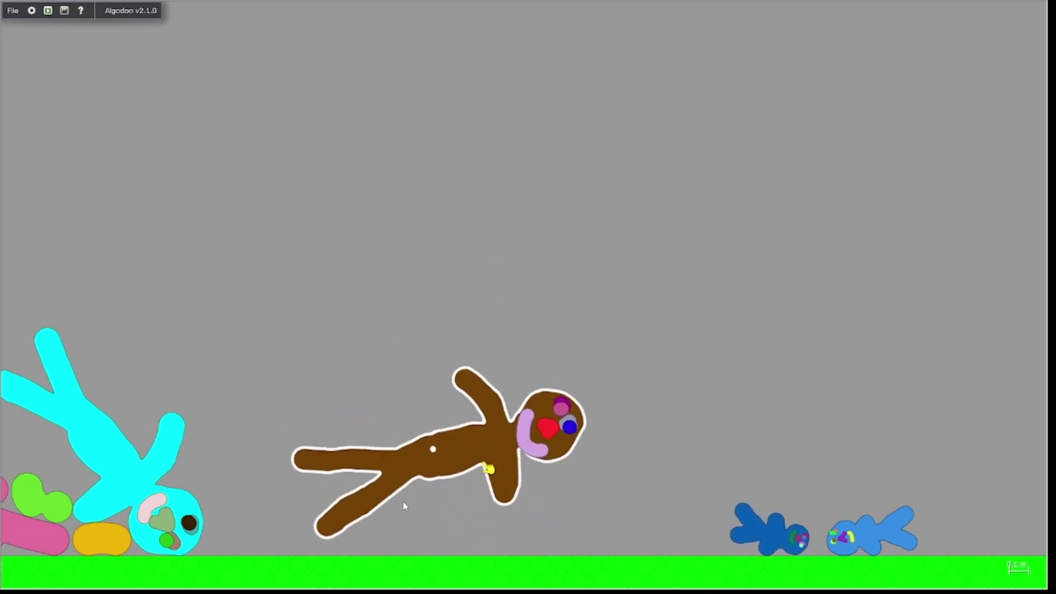
{"action": "mouse_move", "coordinate": [165, 549]}
{"action": "left_mouse_down"}
{"action": "mouse_move", "coordinate": [221, 503]}
{"action": "mouse_move", "coordinate": [213, 473]}
{"action": "mouse_move", "coordinate": [212, 483]}
{"action": "left_mouse_up"}
Step: Drop the cyan figure, fling the brown figure upward, then fling the small dark-blue one
{"action": "left_click", "coordinate": [564, 505]}
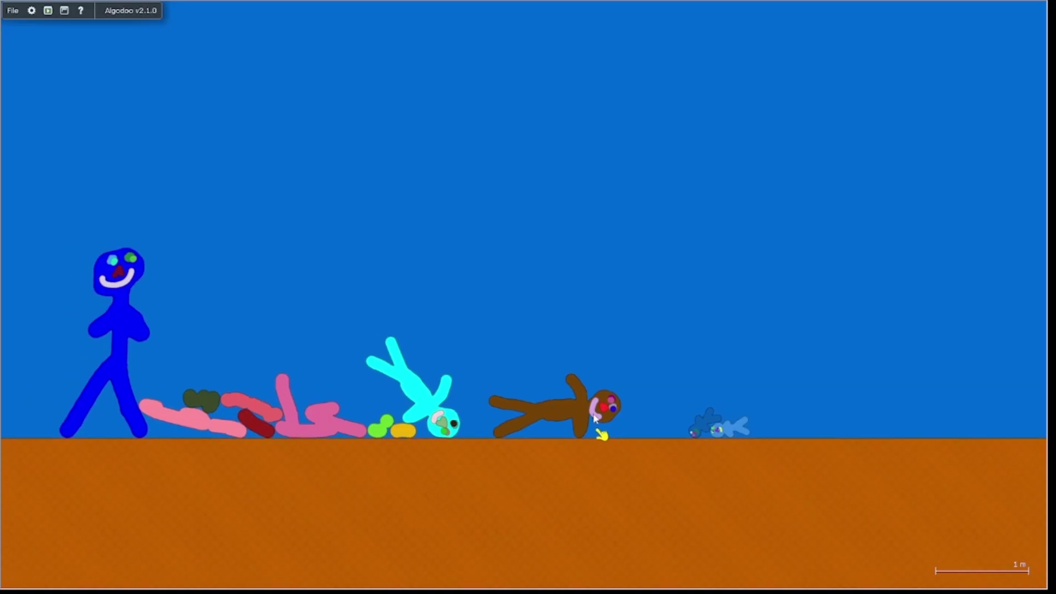
{"action": "left_click_drag", "start_coordinate": [596, 418], "coordinate": [601, 372]}
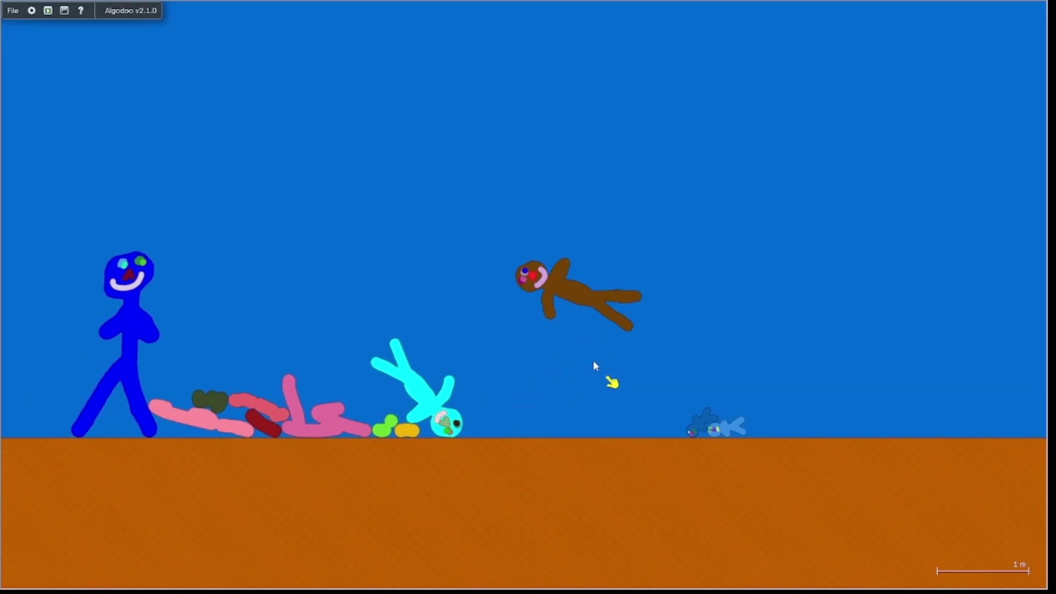
{"action": "left_click_drag", "start_coordinate": [456, 421], "coordinate": [454, 403]}
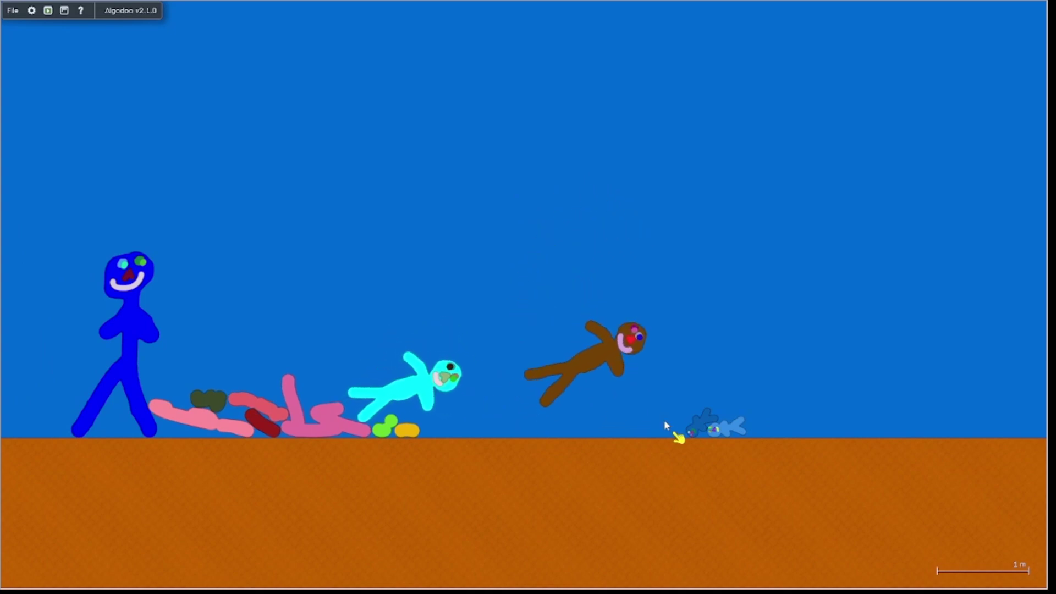
{"action": "scroll", "coordinate": [697, 437], "scroll_direction": "up", "scroll_amount": 3}
{"action": "left_click_drag", "start_coordinate": [682, 424], "coordinate": [682, 402]}
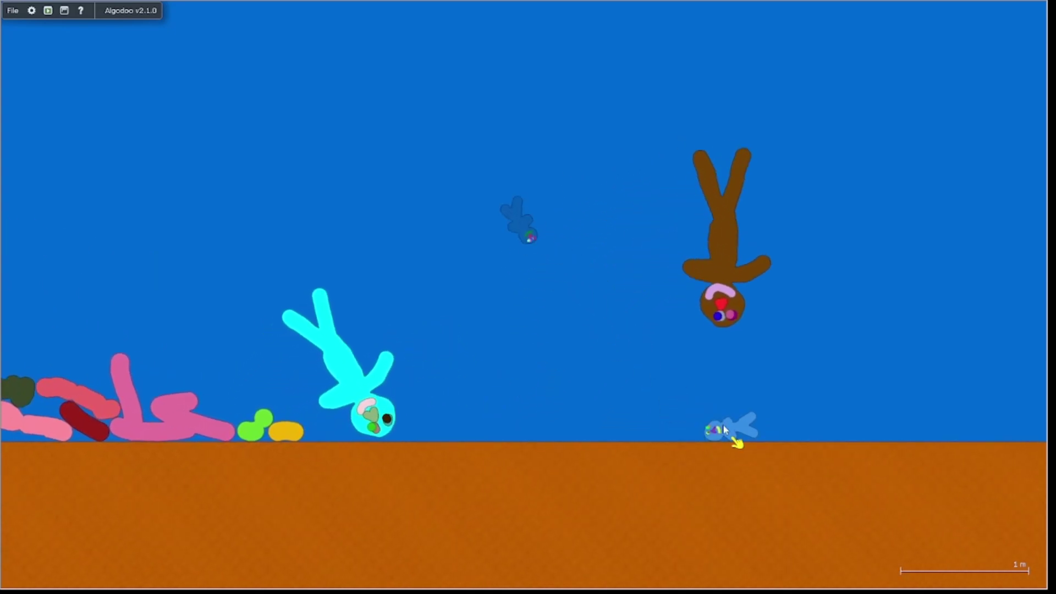
{"action": "scroll", "coordinate": [663, 331], "scroll_direction": "down", "scroll_amount": 5}
{"action": "scroll", "coordinate": [661, 332], "scroll_direction": "down", "scroll_amount": 5}
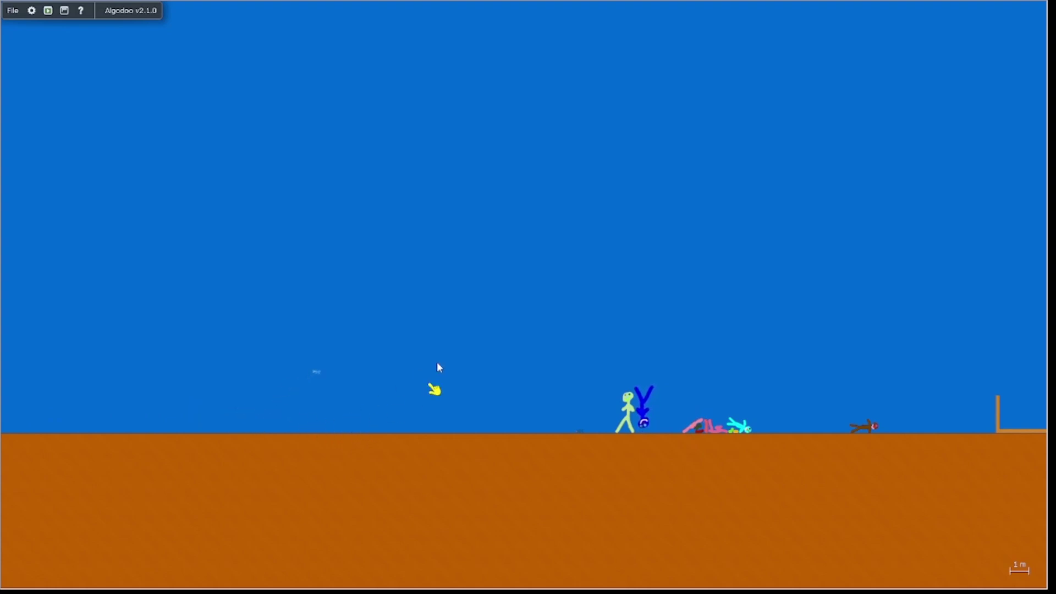
{"action": "scroll", "coordinate": [631, 336], "scroll_direction": "up", "scroll_amount": 5}
{"action": "scroll", "coordinate": [684, 314], "scroll_direction": "down", "scroll_amount": 3}
{"action": "scroll", "coordinate": [689, 309], "scroll_direction": "up", "scroll_amount": 5}
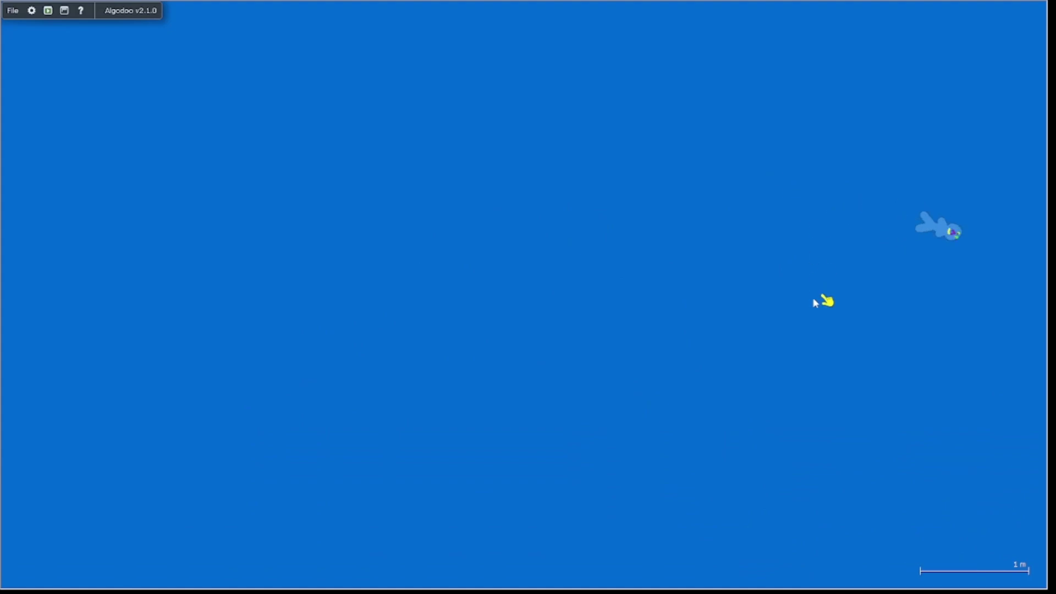
Step: Grab the brown figure, lift it off the orange ground, and swing it around
{"action": "left_click_drag", "start_coordinate": [647, 390], "coordinate": [620, 364]}
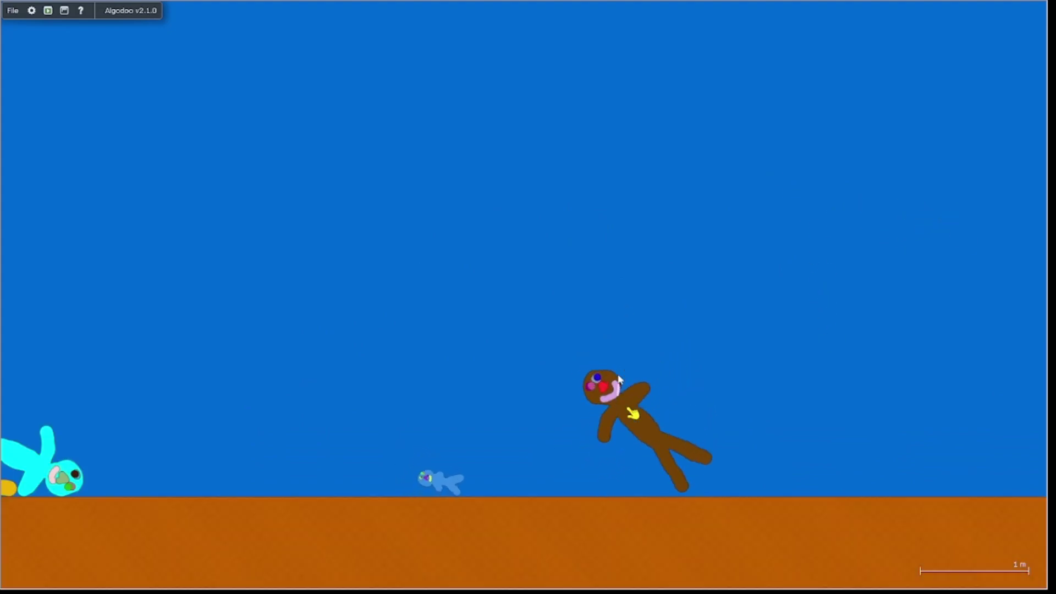
{"action": "scroll", "coordinate": [495, 429], "scroll_direction": "up", "scroll_amount": 1}
{"action": "scroll", "coordinate": [462, 456], "scroll_direction": "up", "scroll_amount": 3}
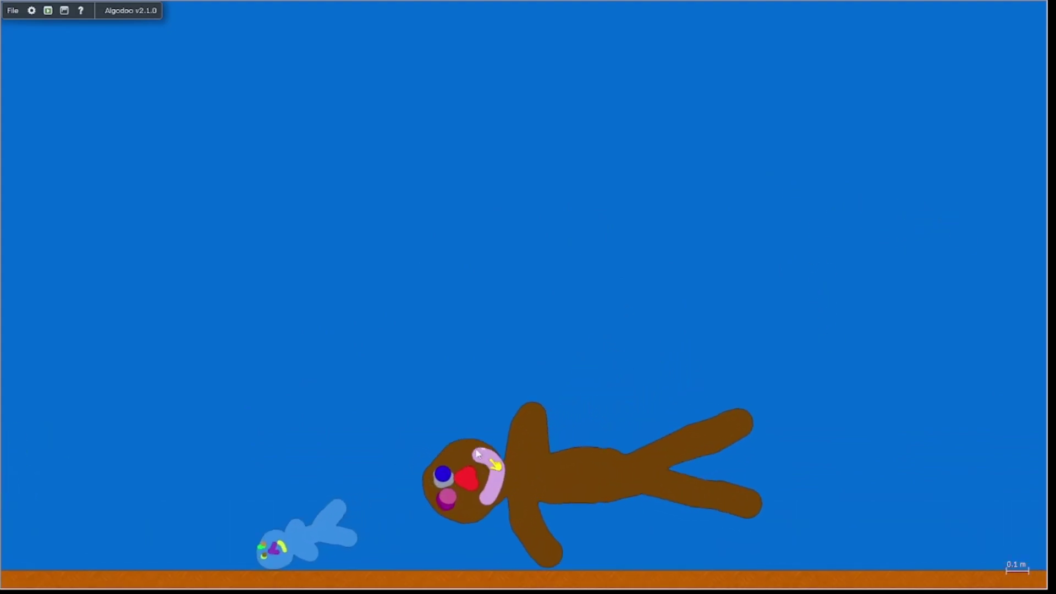
{"action": "mouse_move", "coordinate": [464, 457]}
{"action": "left_mouse_down"}
{"action": "mouse_move", "coordinate": [489, 430]}
{"action": "mouse_move", "coordinate": [478, 433]}
{"action": "left_mouse_up"}
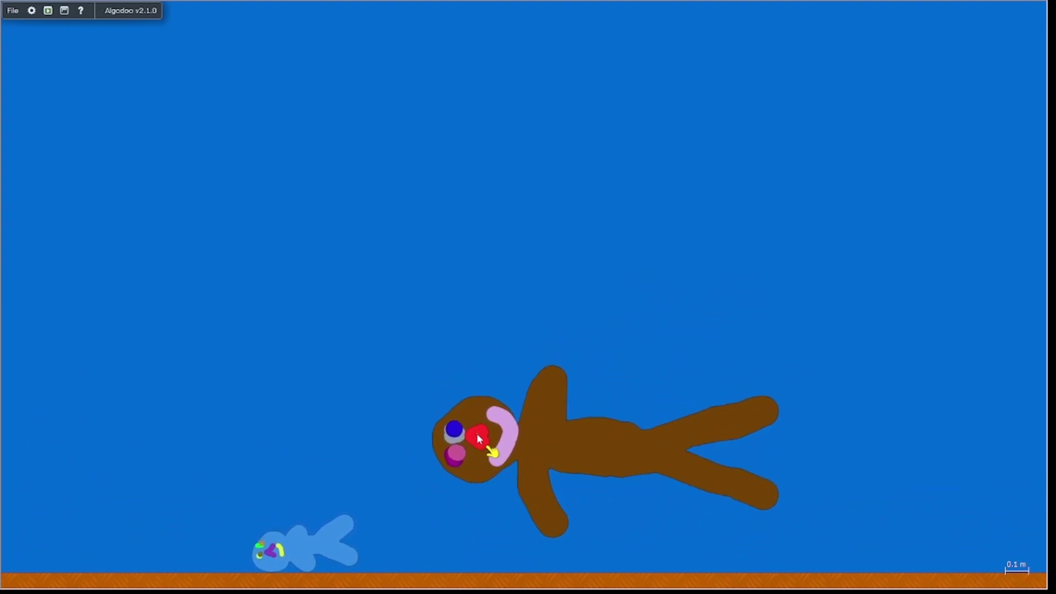
{"action": "left_click_drag", "start_coordinate": [477, 434], "coordinate": [475, 449]}
{"action": "scroll", "coordinate": [560, 364], "scroll_direction": "down", "scroll_amount": 2}
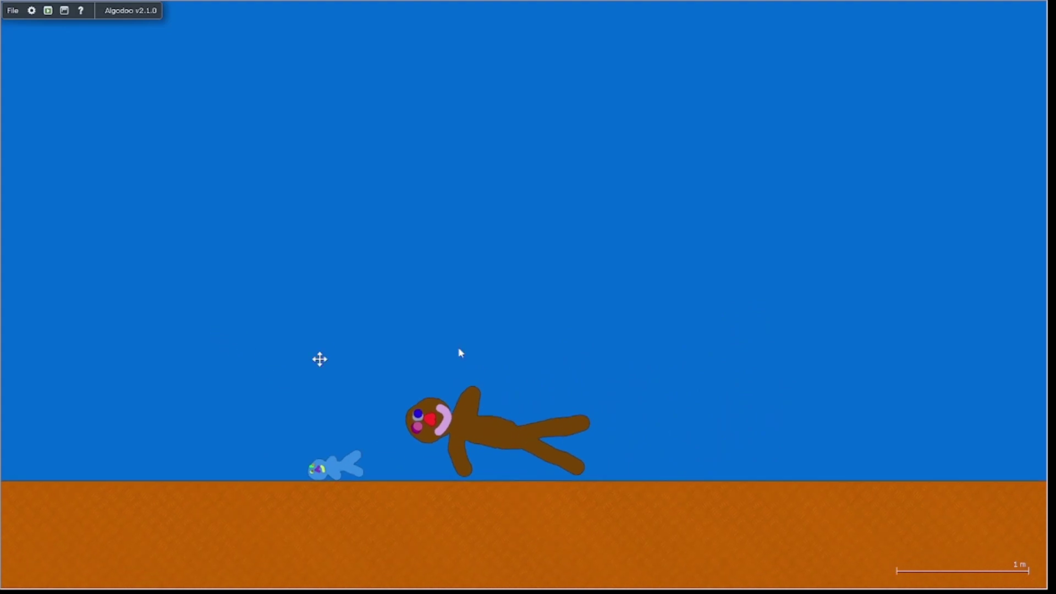
{"action": "scroll", "coordinate": [560, 365], "scroll_direction": "down", "scroll_amount": 2}
{"action": "scroll", "coordinate": [573, 413], "scroll_direction": "down", "scroll_amount": 1}
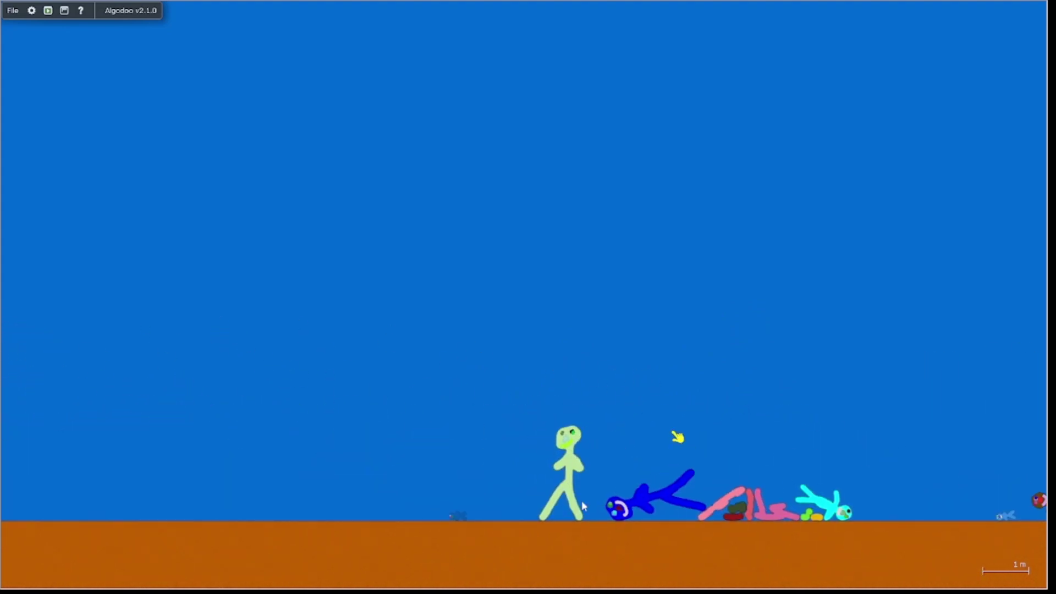
{"action": "scroll", "coordinate": [462, 512], "scroll_direction": "up", "scroll_amount": 2}
{"action": "scroll", "coordinate": [460, 500], "scroll_direction": "up", "scroll_amount": 2}
Step: Toss the small dark figure into the air and lift the cyan figure by its head
{"action": "left_click_drag", "start_coordinate": [460, 495], "coordinate": [581, 477]}
{"action": "scroll", "coordinate": [581, 477], "scroll_direction": "down", "scroll_amount": 2}
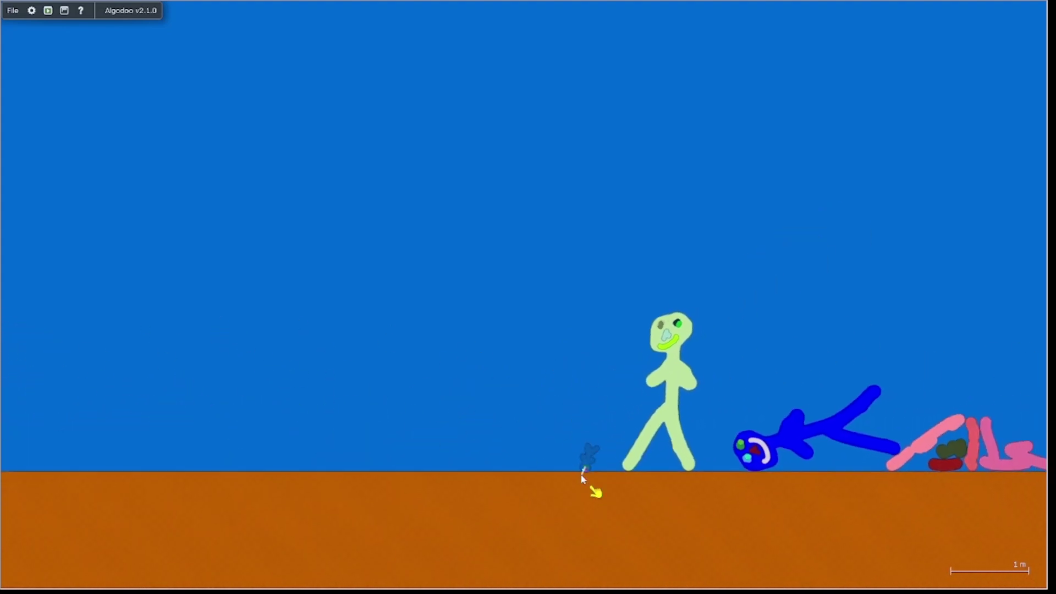
{"action": "left_click_drag", "start_coordinate": [536, 346], "coordinate": [384, 397]}
{"action": "left_click_drag", "start_coordinate": [648, 327], "coordinate": [362, 371]}
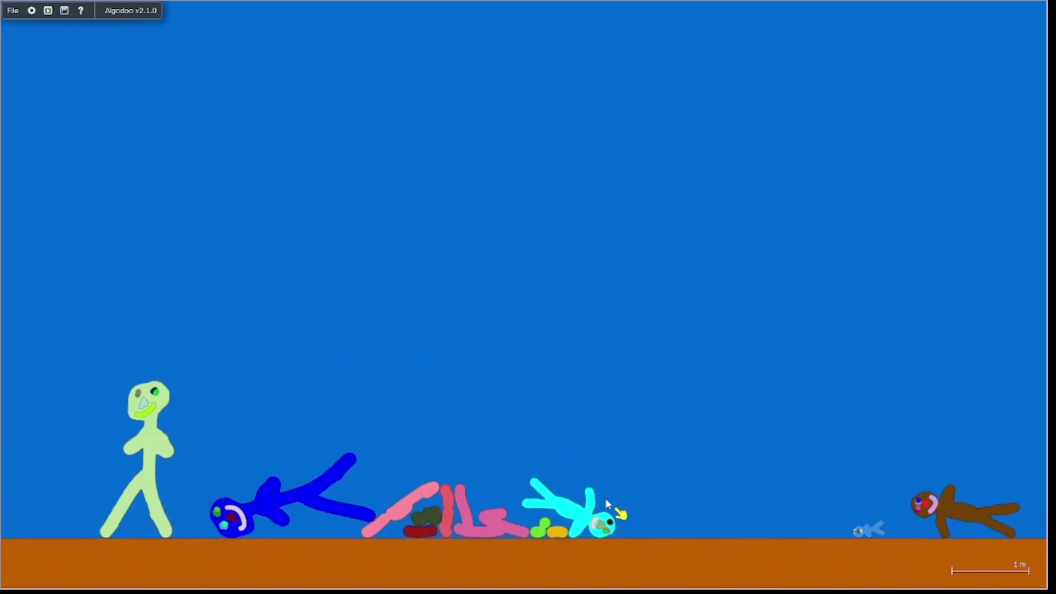
{"action": "scroll", "coordinate": [605, 511], "scroll_direction": "up", "scroll_amount": 1}
{"action": "mouse_move", "coordinate": [607, 509]}
{"action": "left_mouse_down"}
{"action": "mouse_move", "coordinate": [662, 370]}
{"action": "mouse_move", "coordinate": [645, 283]}
{"action": "mouse_move", "coordinate": [611, 221]}
{"action": "left_mouse_up"}
{"action": "scroll", "coordinate": [609, 251], "scroll_direction": "down", "scroll_amount": 2}
{"action": "scroll", "coordinate": [758, 289], "scroll_direction": "down", "scroll_amount": 2}
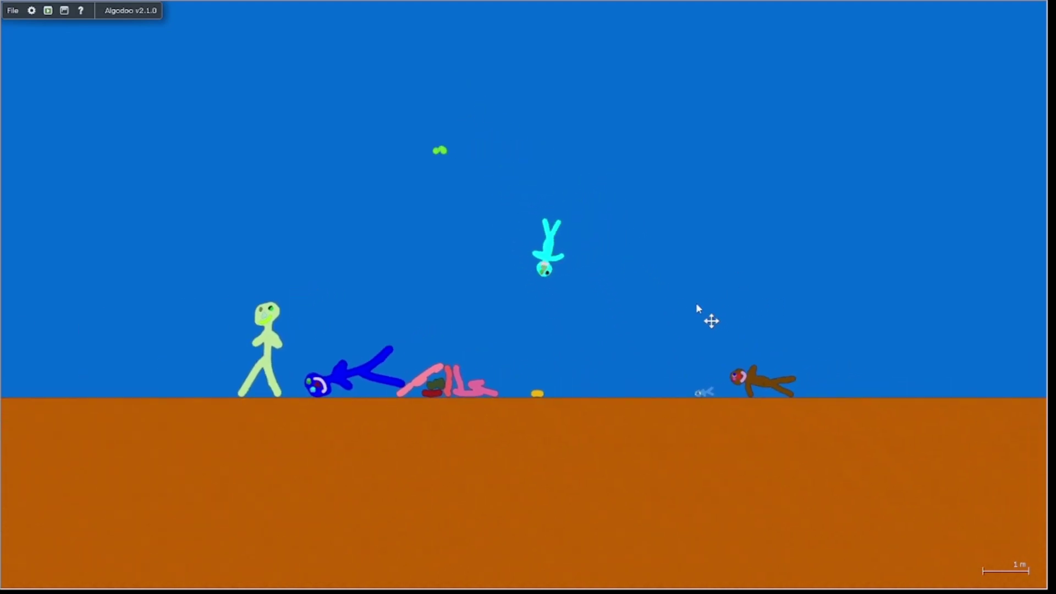
{"action": "scroll", "coordinate": [764, 383], "scroll_direction": "up", "scroll_amount": 1}
{"action": "scroll", "coordinate": [746, 379], "scroll_direction": "up", "scroll_amount": 1}
Step: Lift the brown figure upright, pull it down-left, then drop it
{"action": "left_click_drag", "start_coordinate": [739, 378], "coordinate": [768, 284]}
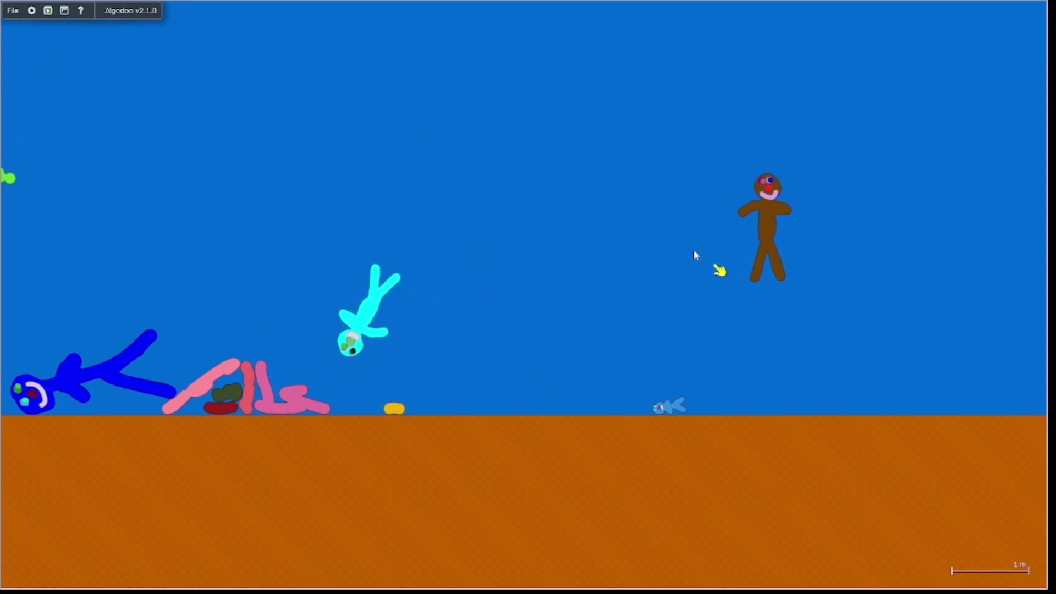
{"action": "left_click_drag", "start_coordinate": [692, 252], "coordinate": [513, 538]}
{"action": "scroll", "coordinate": [570, 389], "scroll_direction": "down", "scroll_amount": 2}
{"action": "scroll", "coordinate": [633, 410], "scroll_direction": "down", "scroll_amount": 1}
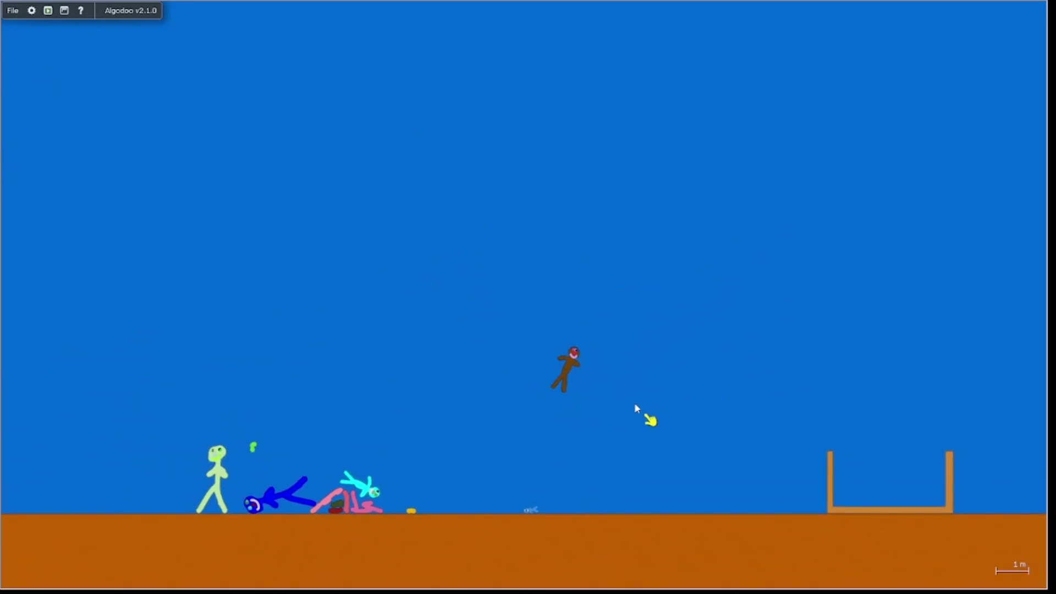
{"action": "mouse_move", "coordinate": [579, 365]}
{"action": "left_mouse_down"}
{"action": "mouse_move", "coordinate": [561, 394]}
{"action": "mouse_move", "coordinate": [498, 359]}
{"action": "mouse_move", "coordinate": [433, 417]}
{"action": "left_mouse_up"}
{"action": "scroll", "coordinate": [561, 394], "scroll_direction": "up", "scroll_amount": 2}
{"action": "scroll", "coordinate": [529, 429], "scroll_direction": "up", "scroll_amount": 1}
{"action": "left_click_drag", "start_coordinate": [266, 446], "coordinate": [270, 420]}
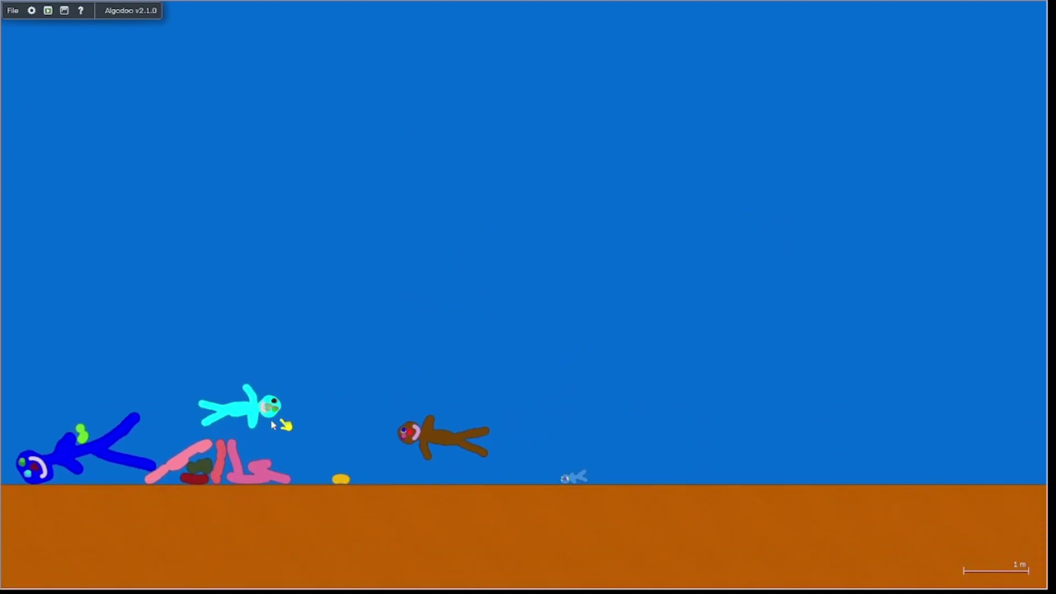